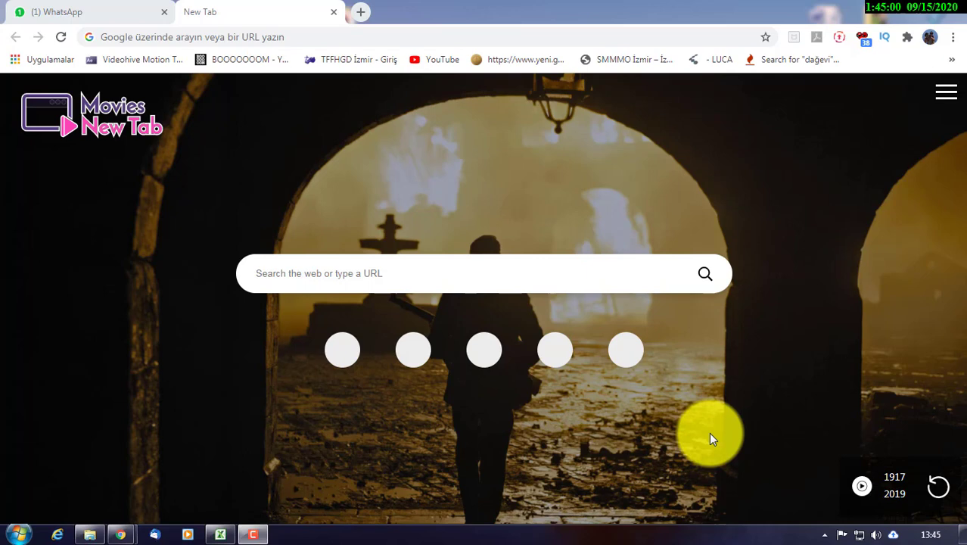
Search Google for "interaktif vergi dairesi" and open the İnteraktif Vergi Dairesi site at ivd.gib.gov.tr
{"action": "left_click", "coordinate": [382, 39]}
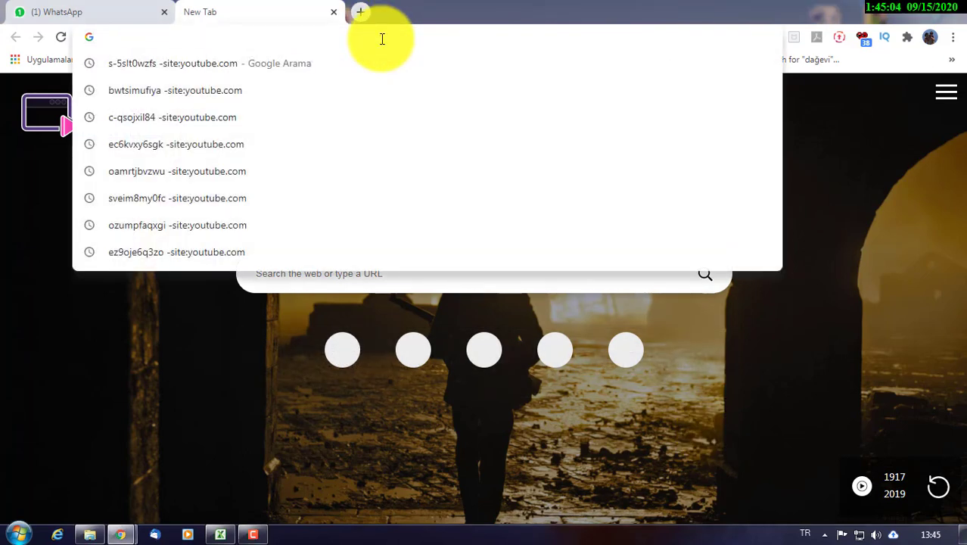
{"action": "type", "text": "inter"}
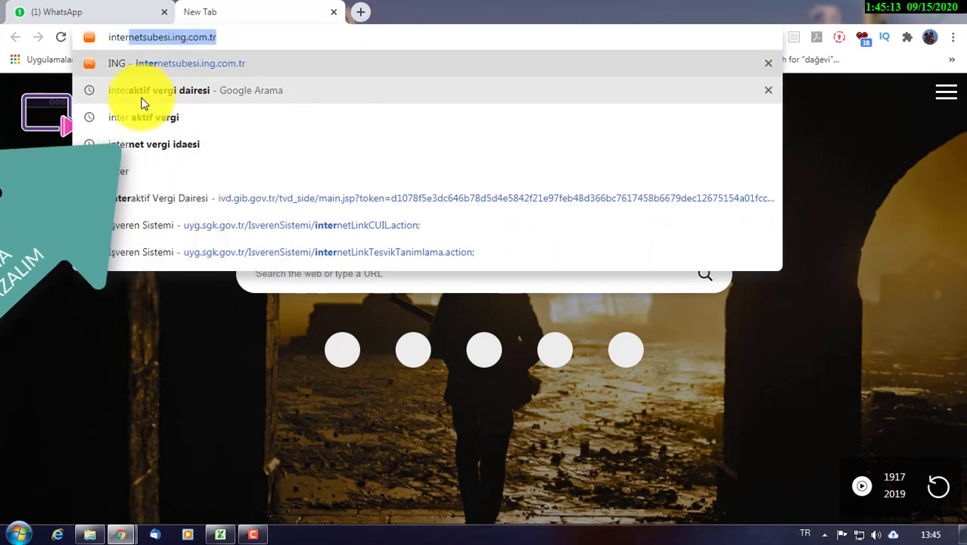
{"action": "left_click", "coordinate": [142, 94]}
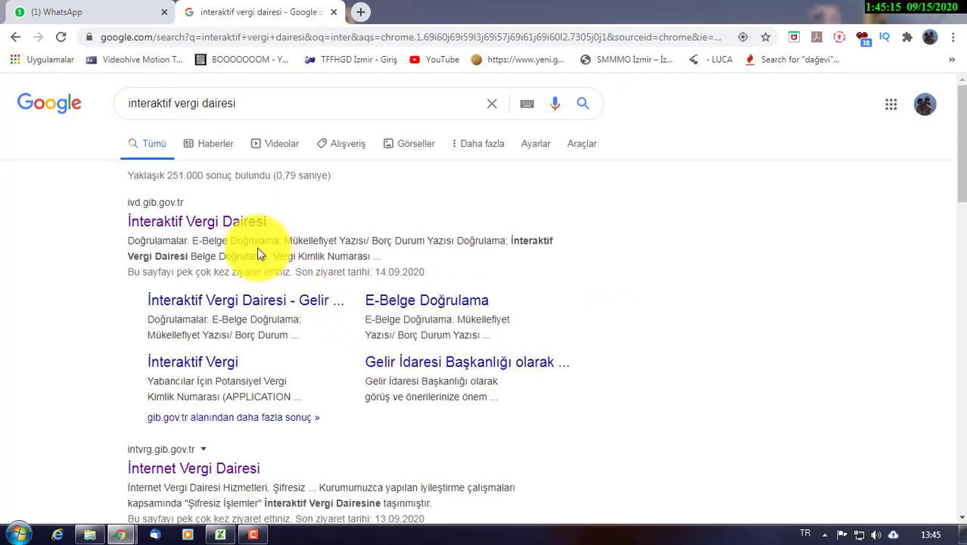
{"action": "left_click", "coordinate": [246, 226]}
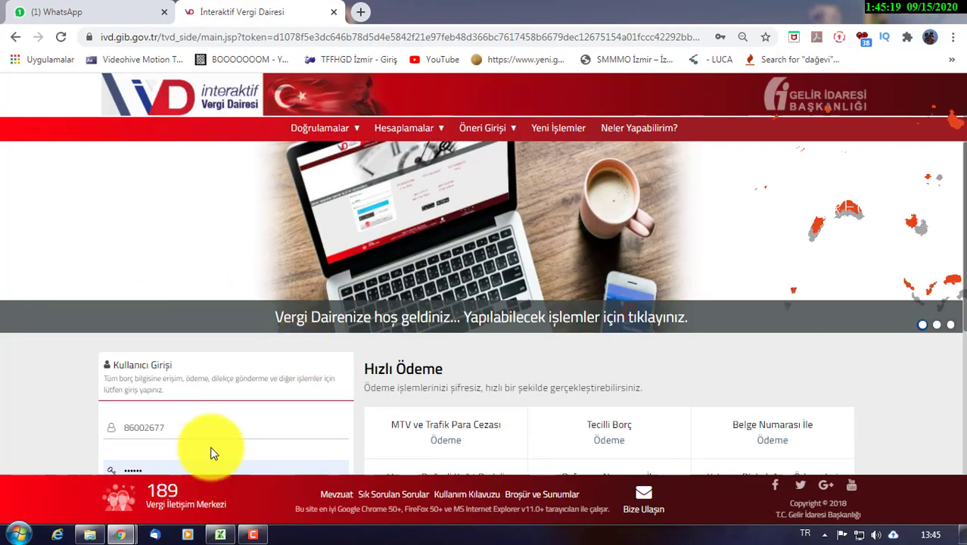
Sign in to İnteraktif Vergi Dairesi with the prefilled credentials and the displayed security code
{"action": "scroll", "coordinate": [208, 443], "scroll_direction": "down", "scroll_amount": 1}
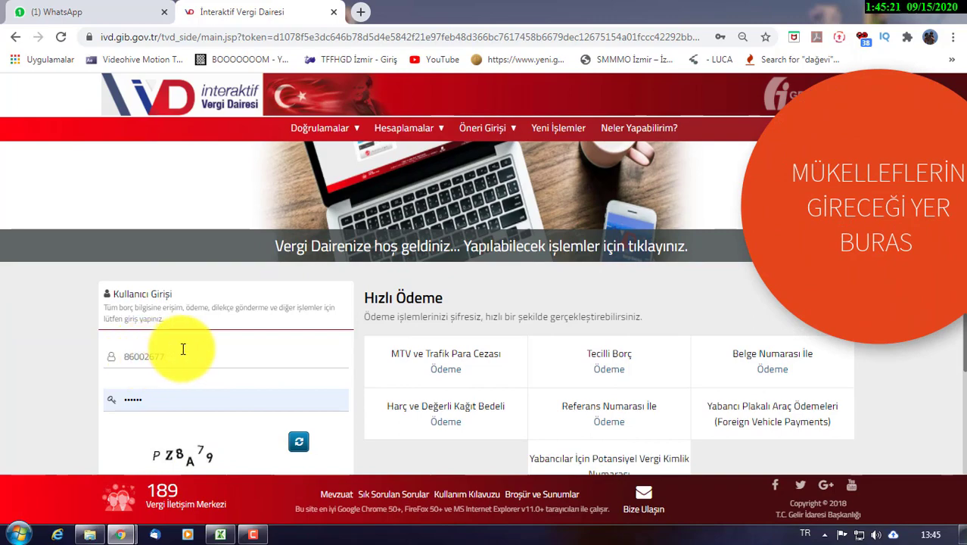
{"action": "scroll", "coordinate": [173, 389], "scroll_direction": "down", "scroll_amount": 2}
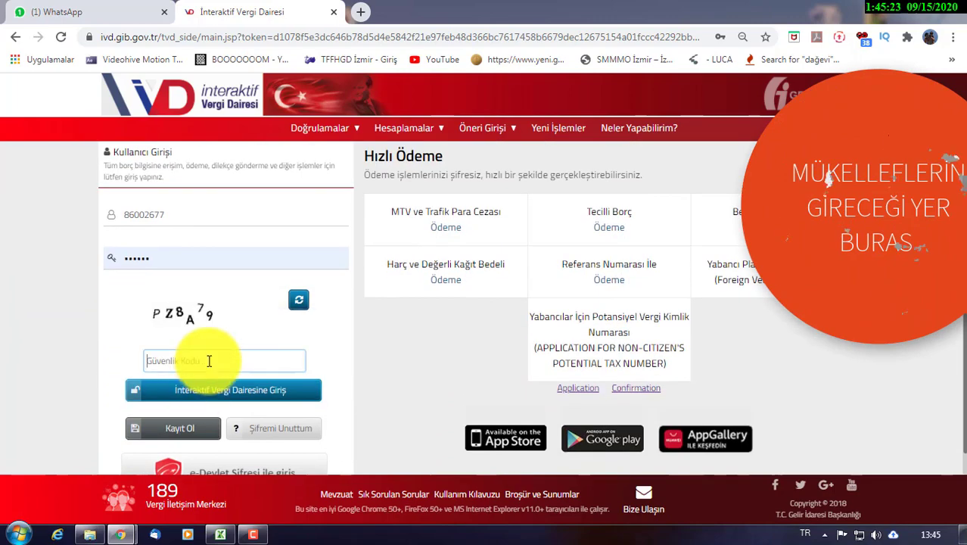
{"action": "type", "text": "P"}
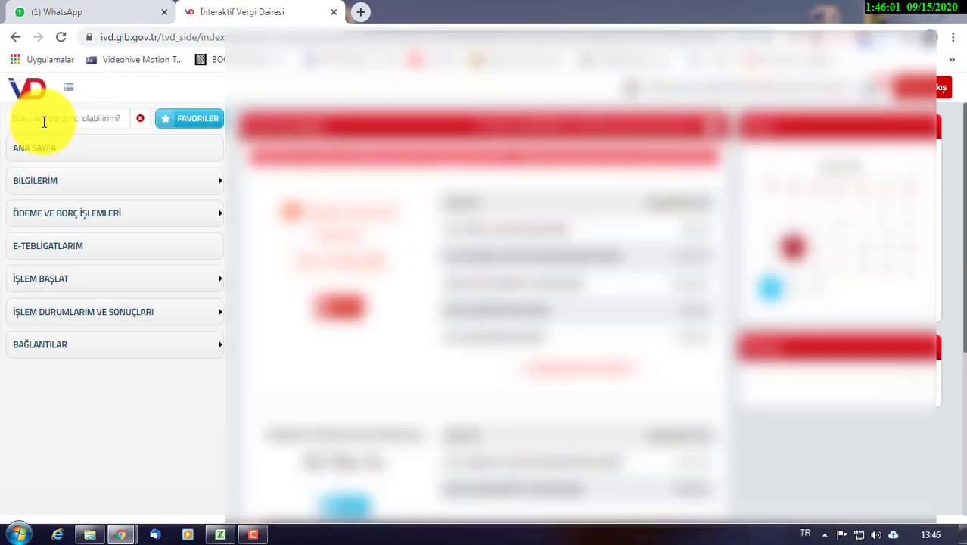
Search the services for "e fat", open E-Arşiv Faturalarım and read the note about the allowed date range
{"action": "type", "text": "e fat"}
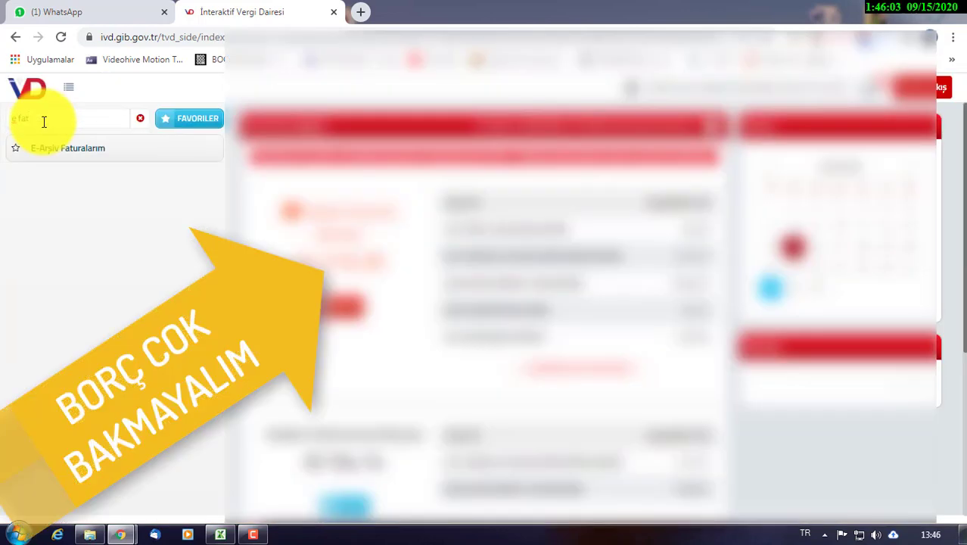
{"action": "left_click", "coordinate": [66, 149]}
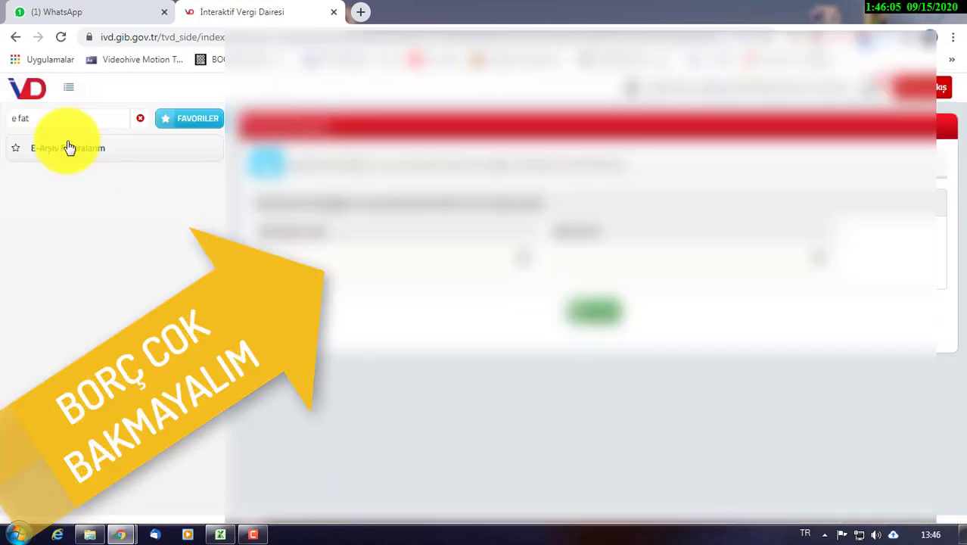
{"action": "left_click_drag", "start_coordinate": [658, 174], "coordinate": [427, 158]}
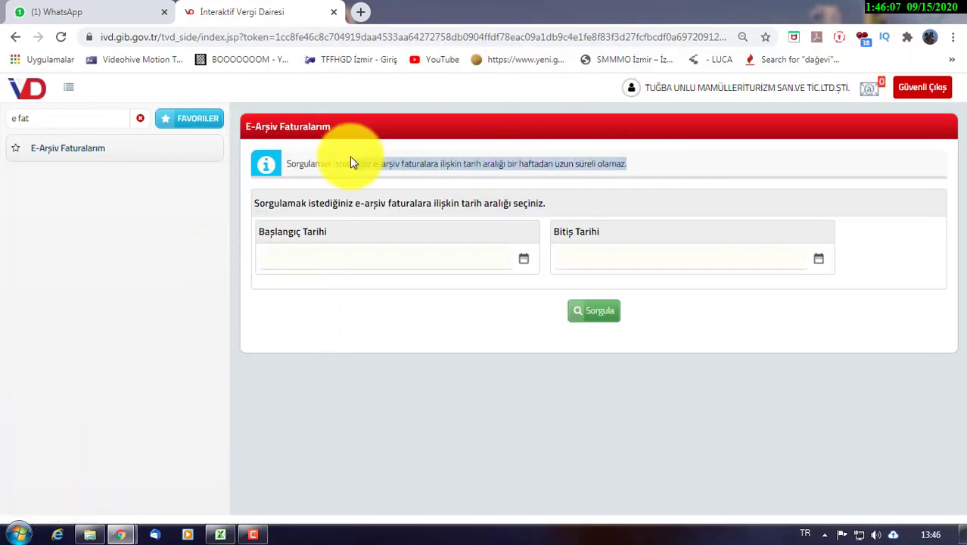
Query the e-archive invoices from 01-08-2020 to 07-08-2020 and look through the resulting list
{"action": "left_click", "coordinate": [303, 262]}
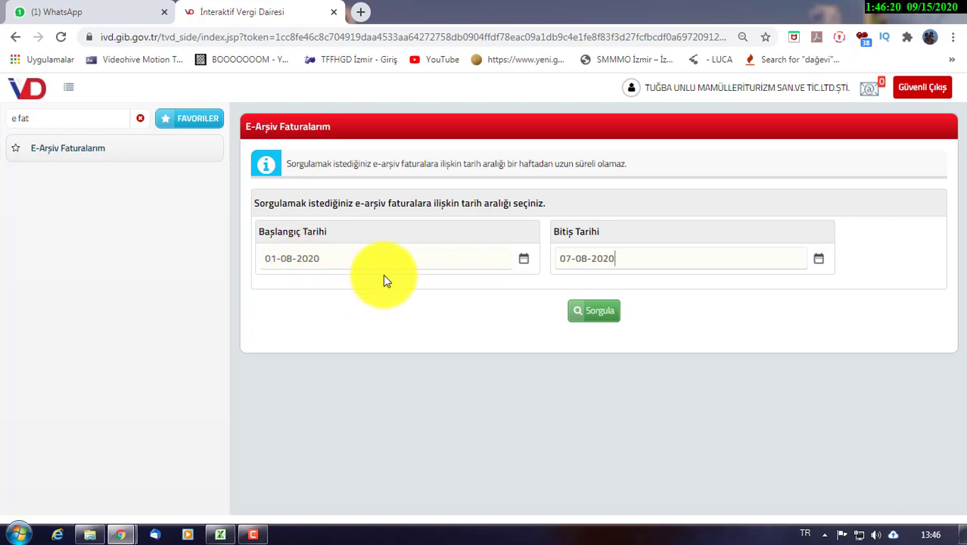
{"action": "left_click", "coordinate": [601, 315]}
{"action": "scroll", "coordinate": [482, 337], "scroll_direction": "down", "scroll_amount": 5}
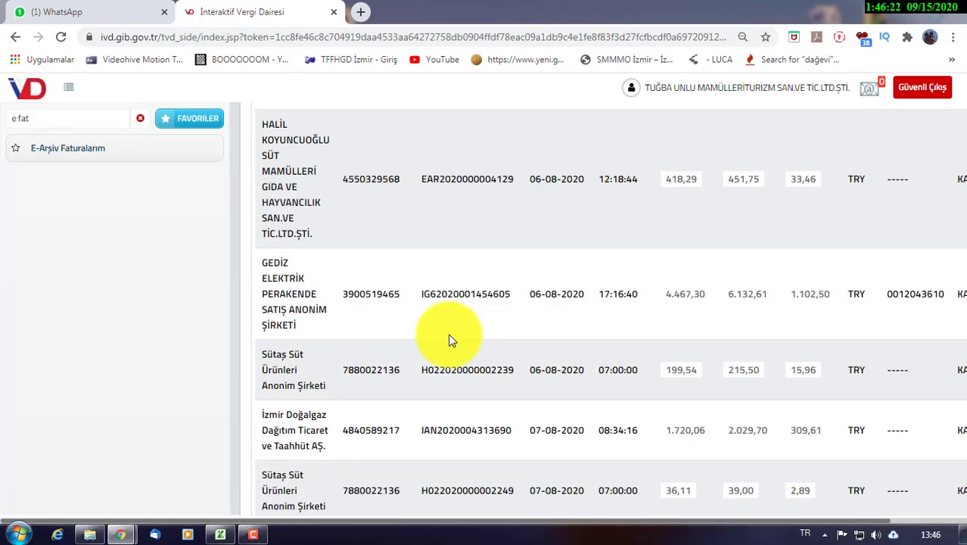
{"action": "scroll", "coordinate": [450, 335], "scroll_direction": "up", "scroll_amount": 5}
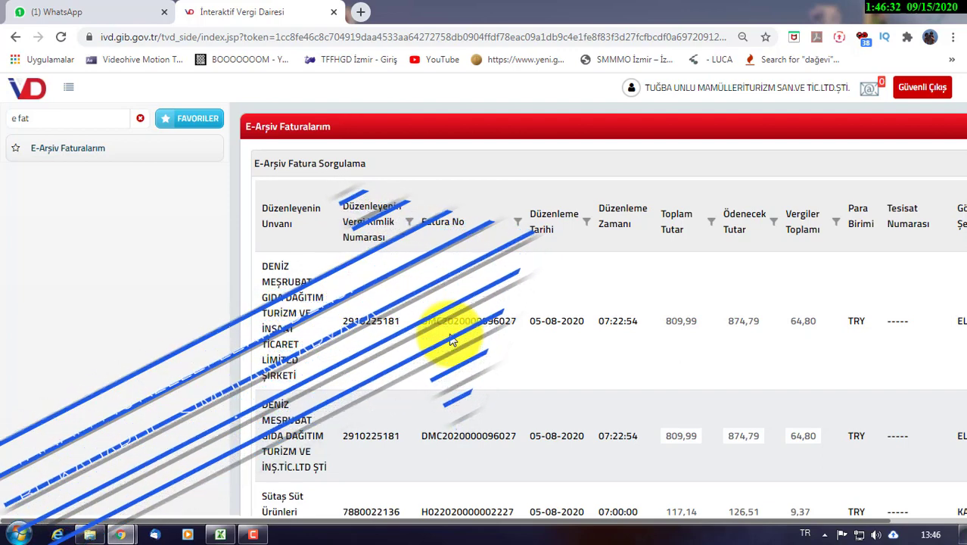
Sign out of the tax office site, switch to the Luca window and select the company SGS
{"action": "left_click", "coordinate": [927, 98]}
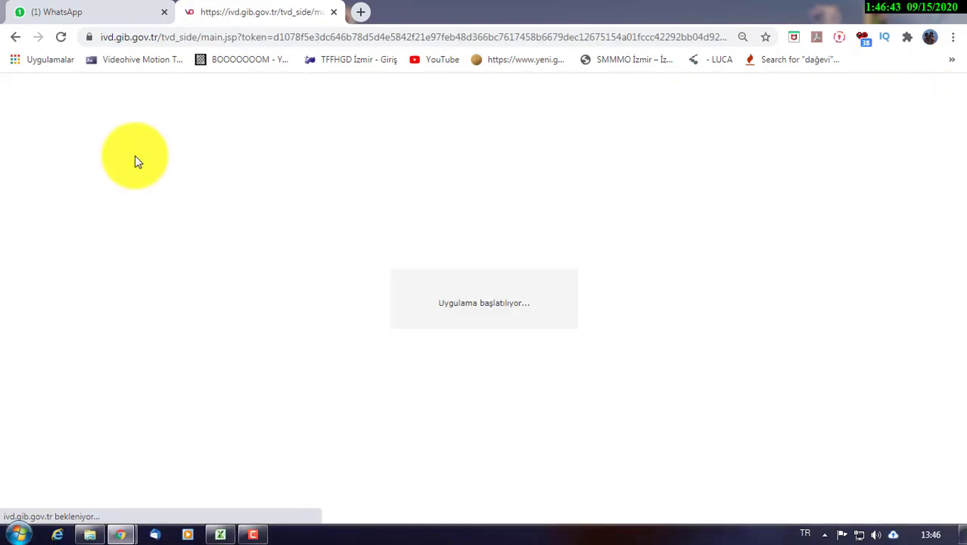
{"action": "mouse_move", "coordinate": [121, 531]}
{"action": "left_click", "coordinate": [199, 475]}
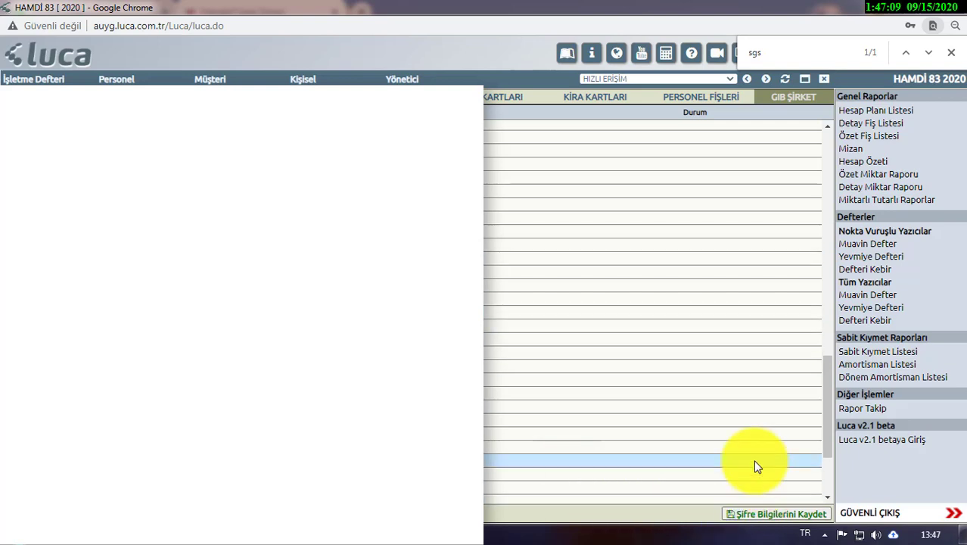
{"action": "left_click", "coordinate": [951, 52]}
{"action": "left_click", "coordinate": [852, 47]}
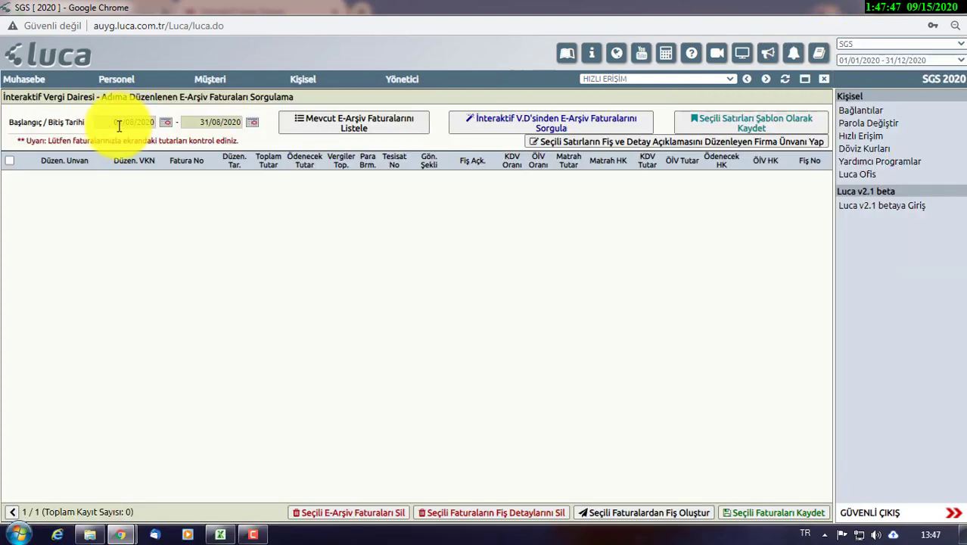
List existing e-archive invoices for 01/08/2020 to 31/08/2020, then query İnteraktif Vergi Dairesi for them, signing in with the security code
{"action": "left_click", "coordinate": [335, 132]}
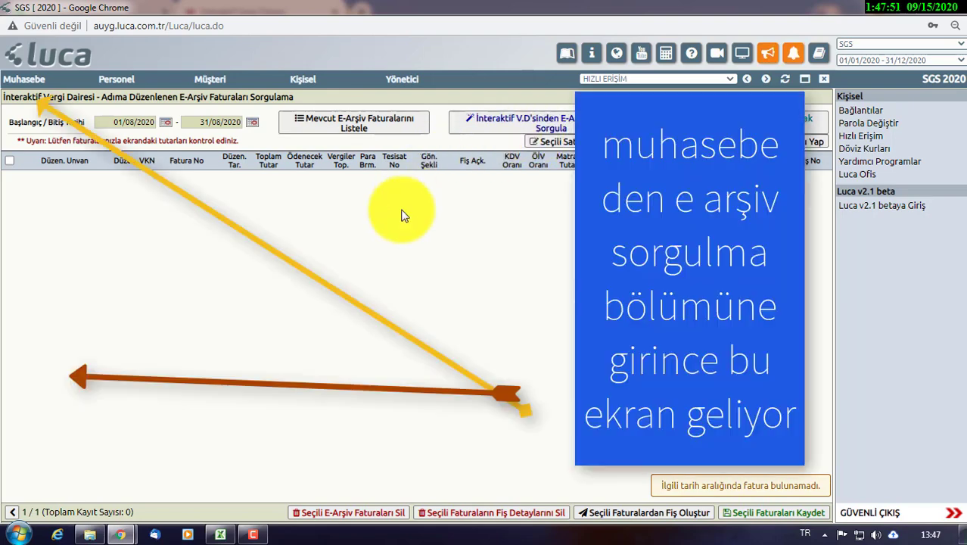
{"action": "left_click", "coordinate": [548, 129]}
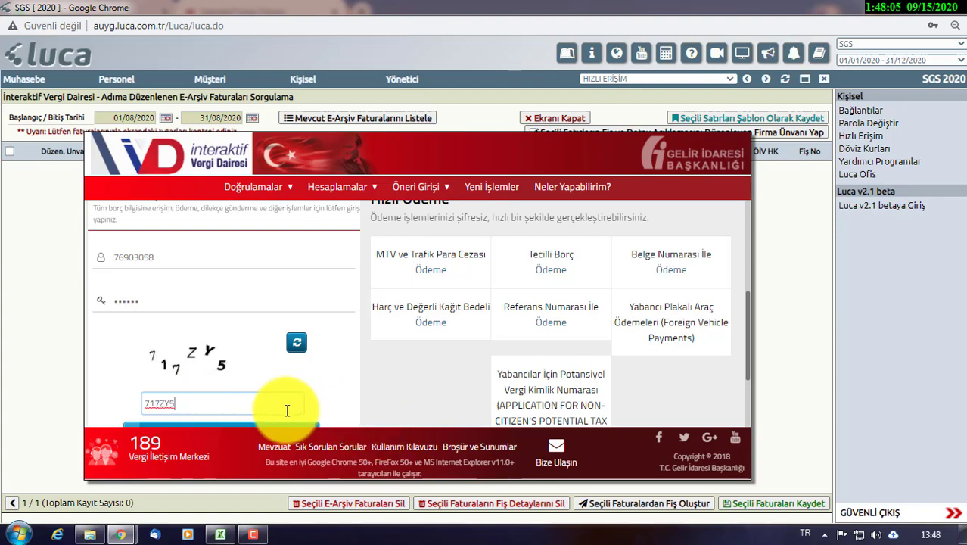
{"action": "left_click", "coordinate": [276, 429]}
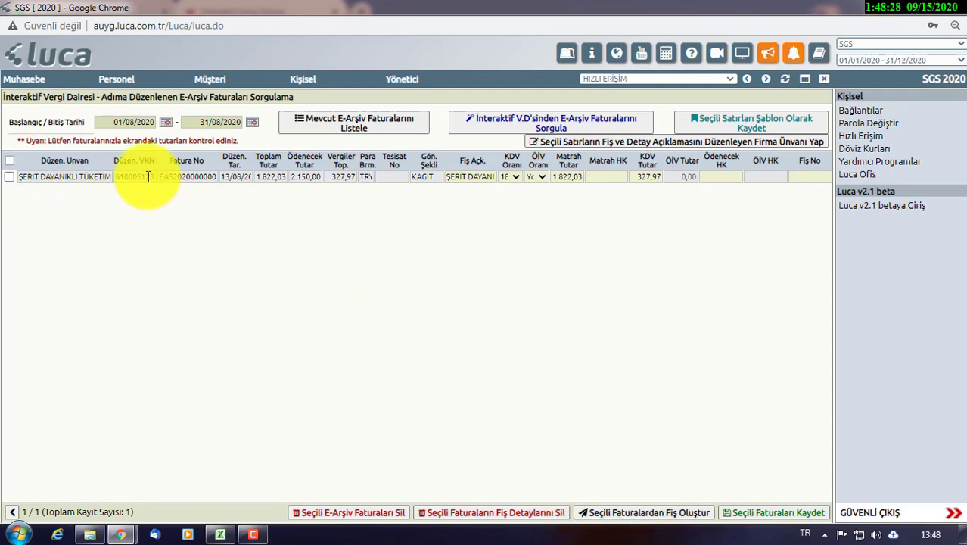
Try to create a voucher from the fetched e-archive invoice, dated 20/08/2020 with the description "20 AĞUSTOS GİDER"
{"action": "left_click", "coordinate": [9, 176]}
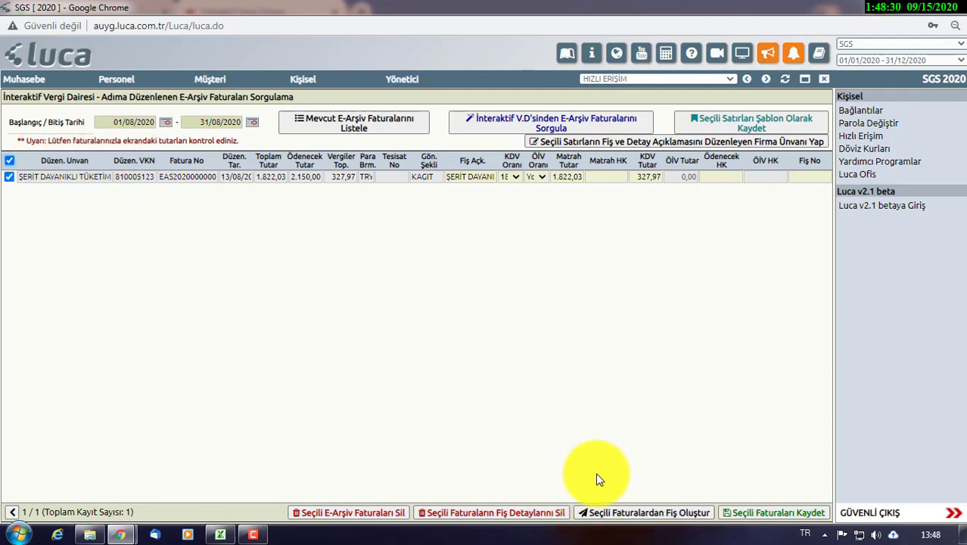
{"action": "left_click", "coordinate": [624, 512]}
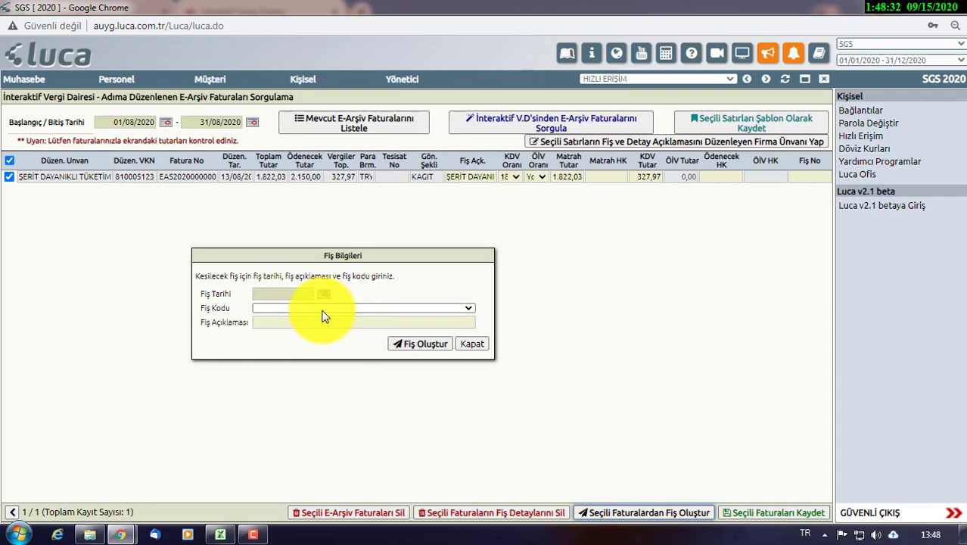
{"action": "left_click", "coordinate": [265, 293]}
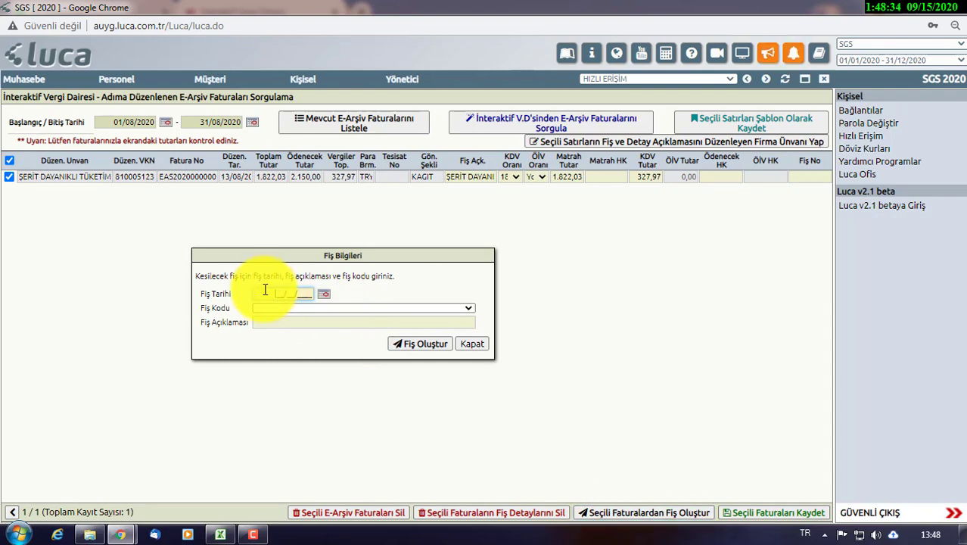
{"action": "type", "text": "200"}
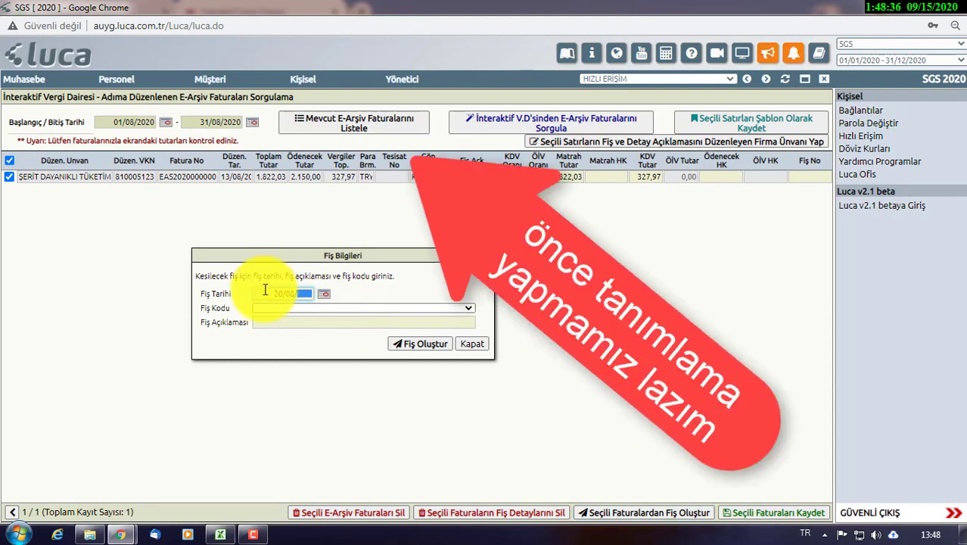
{"action": "left_click", "coordinate": [291, 321]}
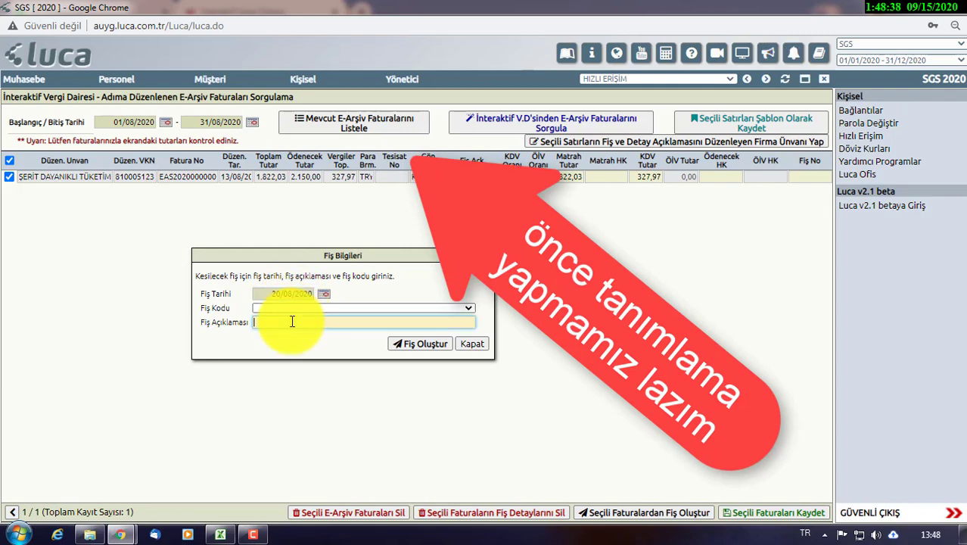
{"action": "type", "text": "20"}
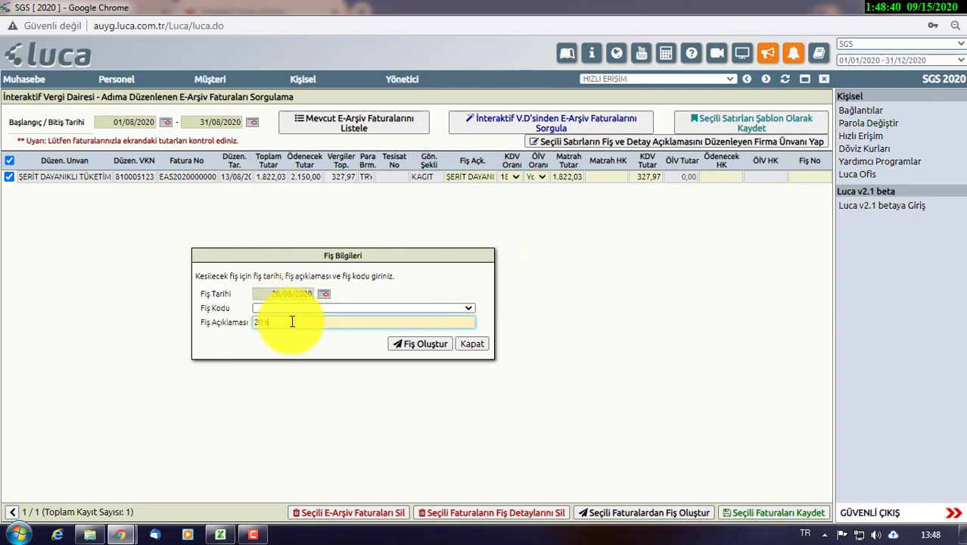
{"action": "type", "text": " AĞUSTOS GİDER"}
{"action": "left_click", "coordinate": [418, 343]}
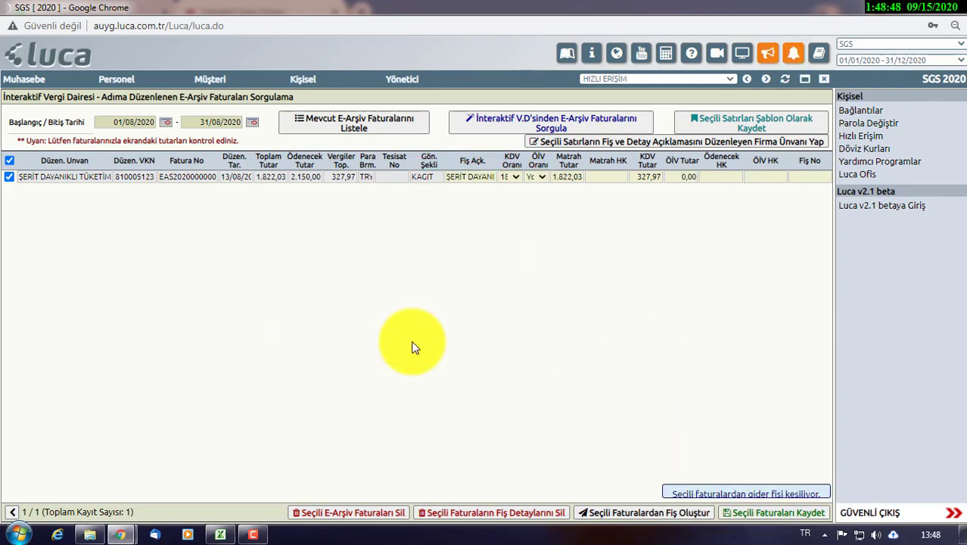
{"action": "left_click_drag", "start_coordinate": [751, 487], "coordinate": [684, 477]}
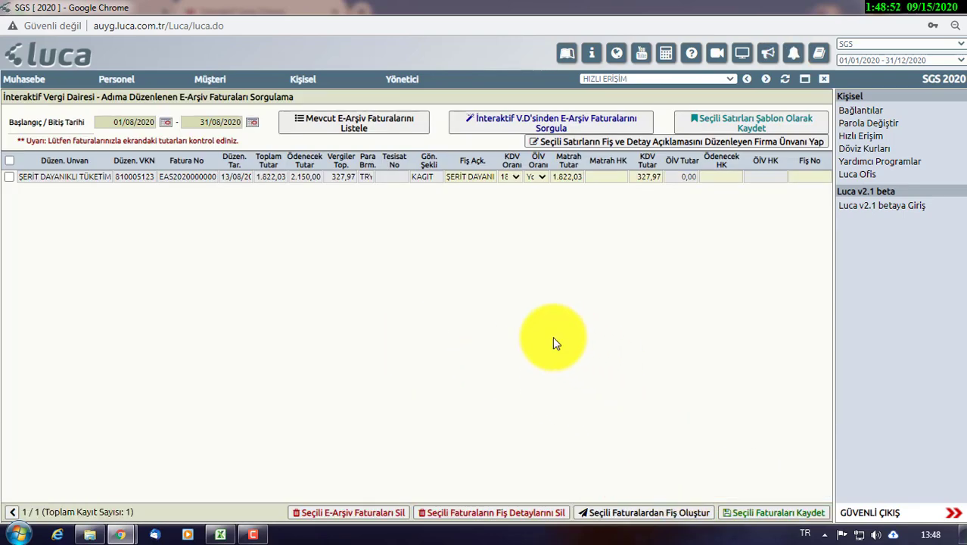
List the active accounting vouchers dated 01/08/2020 to 31/08/2020
{"action": "left_click", "coordinate": [24, 78]}
{"action": "mouse_move", "coordinate": [49, 111]}
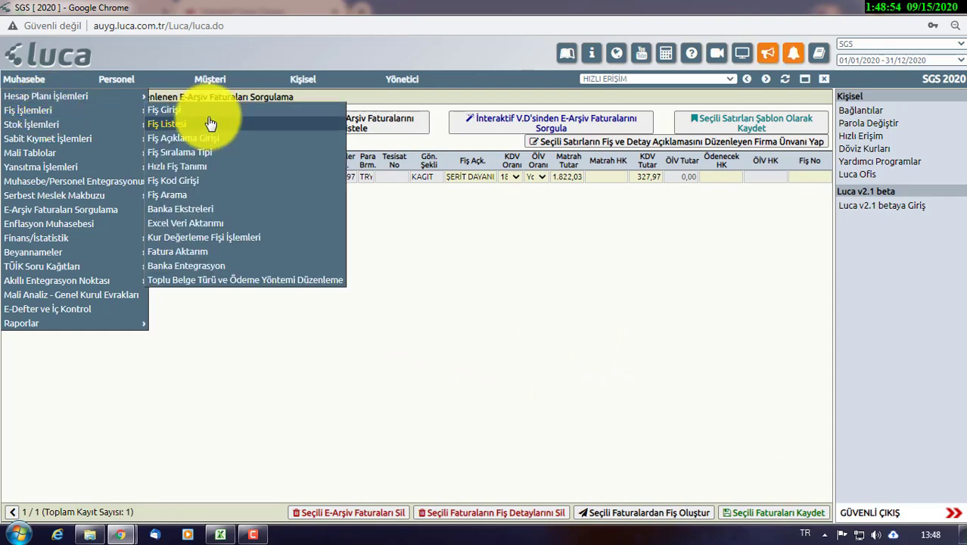
{"action": "left_click", "coordinate": [204, 123]}
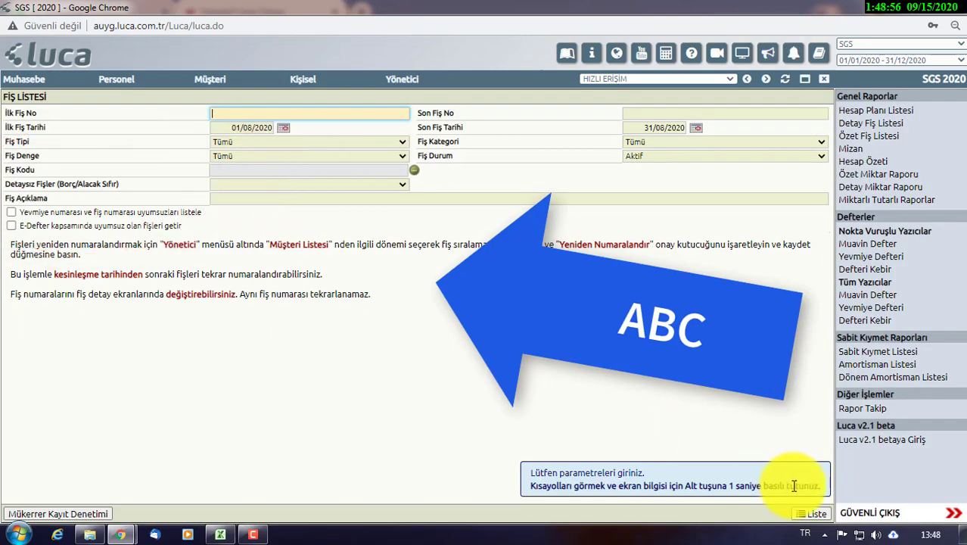
{"action": "left_click", "coordinate": [808, 513]}
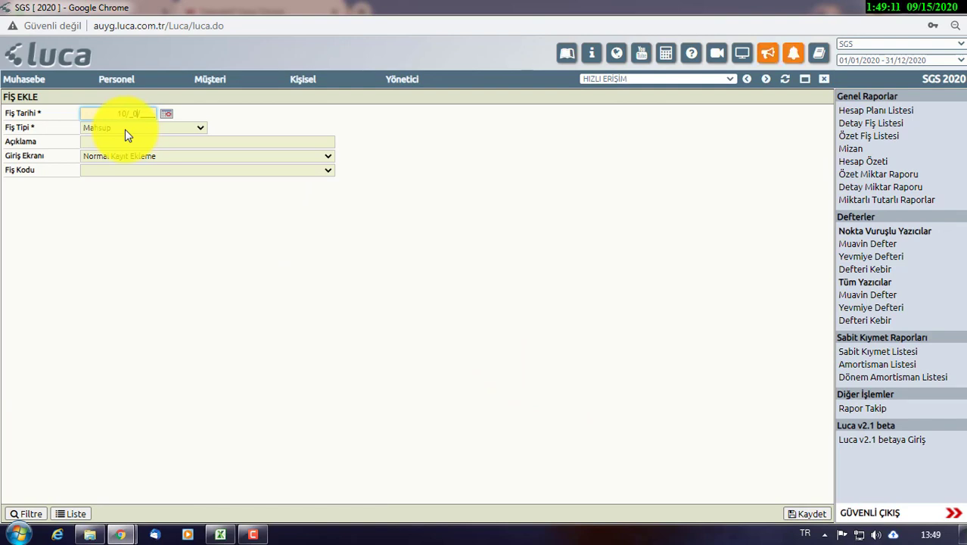
Save a new Mahsup voucher dated 10/08/2020 with the description "X" and open its VAT account definitions
{"action": "type", "text": "82020"}
{"action": "key", "text": "Tab"}
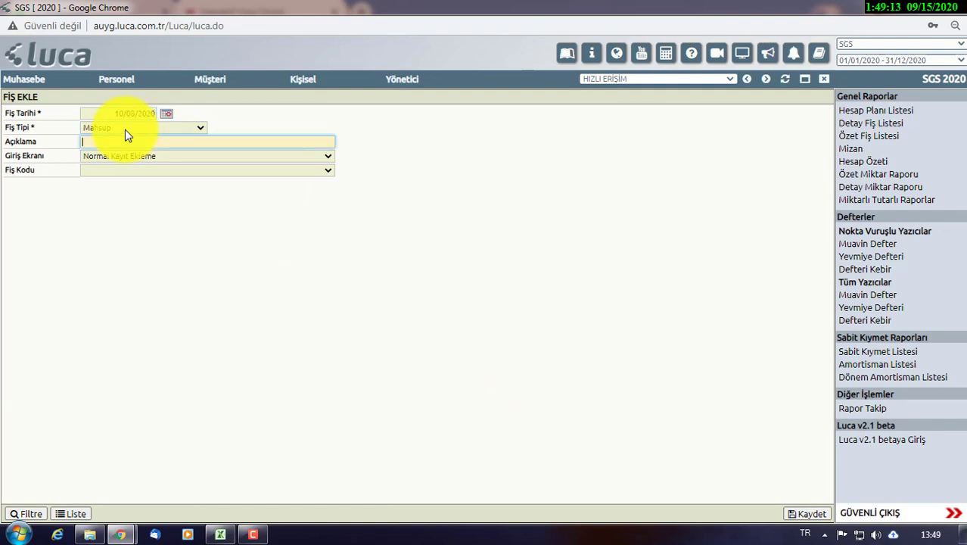
{"action": "key", "text": "Tab"}
{"action": "left_click", "coordinate": [129, 141]}
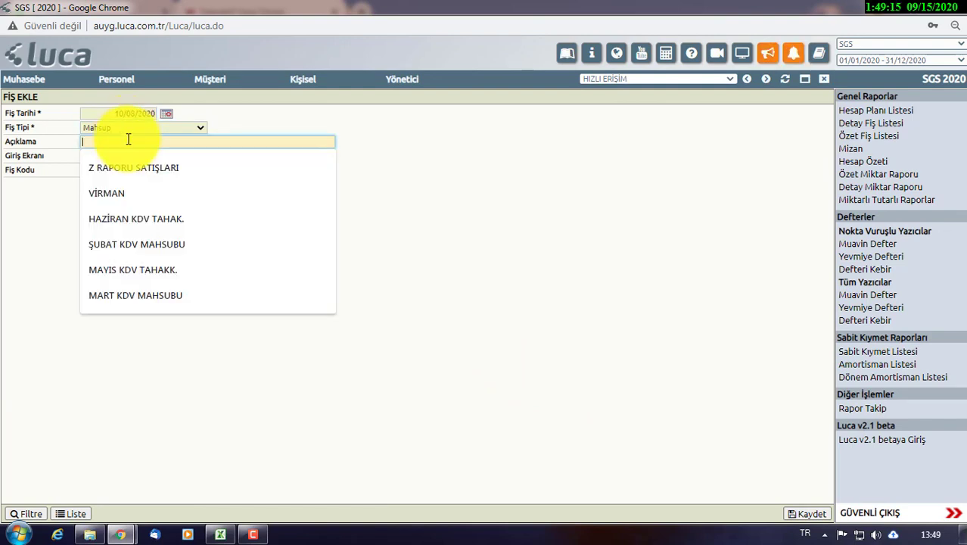
{"action": "type", "text": "X"}
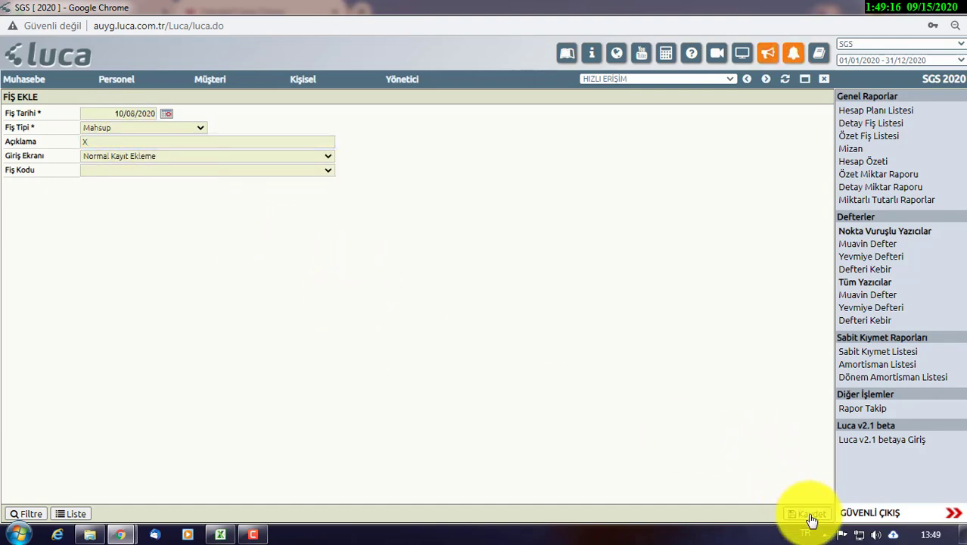
{"action": "left_click", "coordinate": [806, 514]}
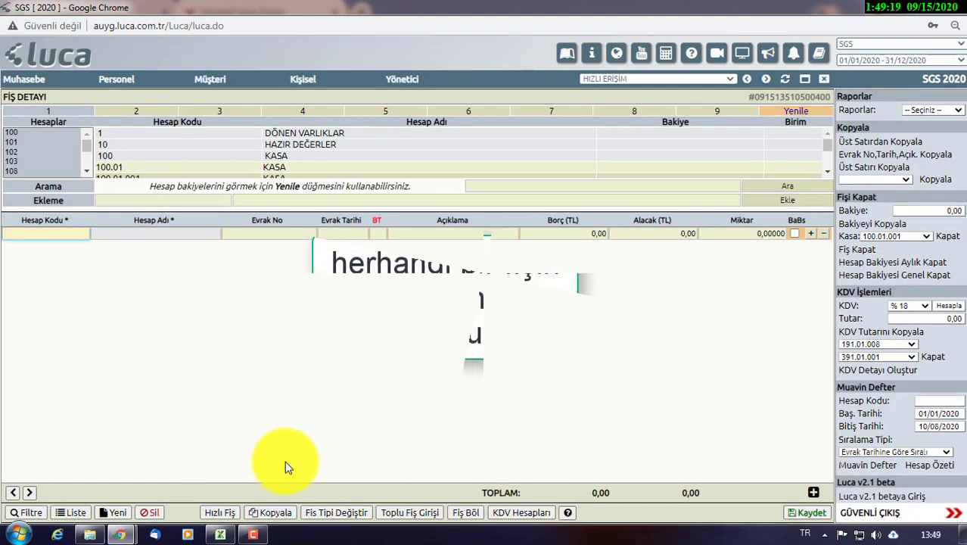
{"action": "left_click", "coordinate": [521, 512]}
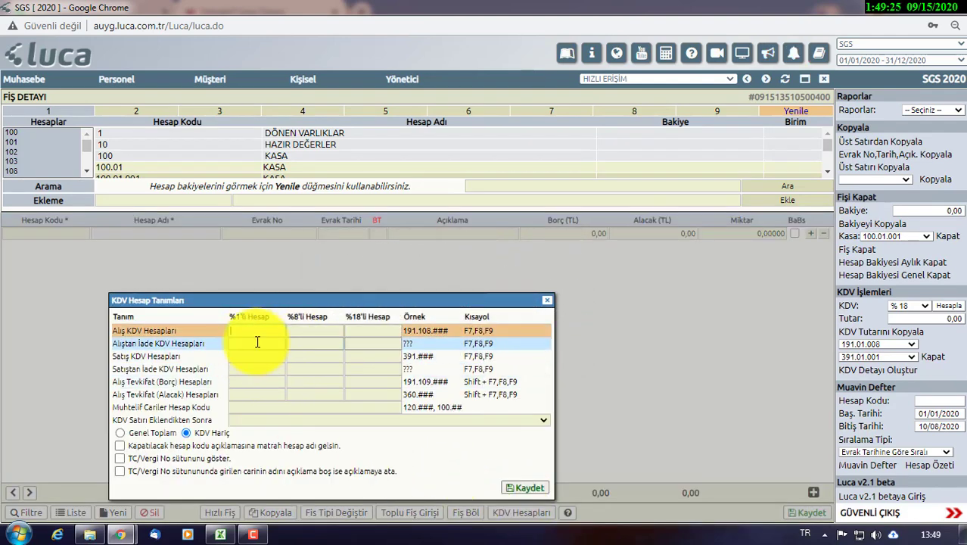
Enter the 8% purchase VAT account and 191.108.18 for 18%, save the VAT account definitions, and decline adding a new account code
{"action": "left_click", "coordinate": [320, 331]}
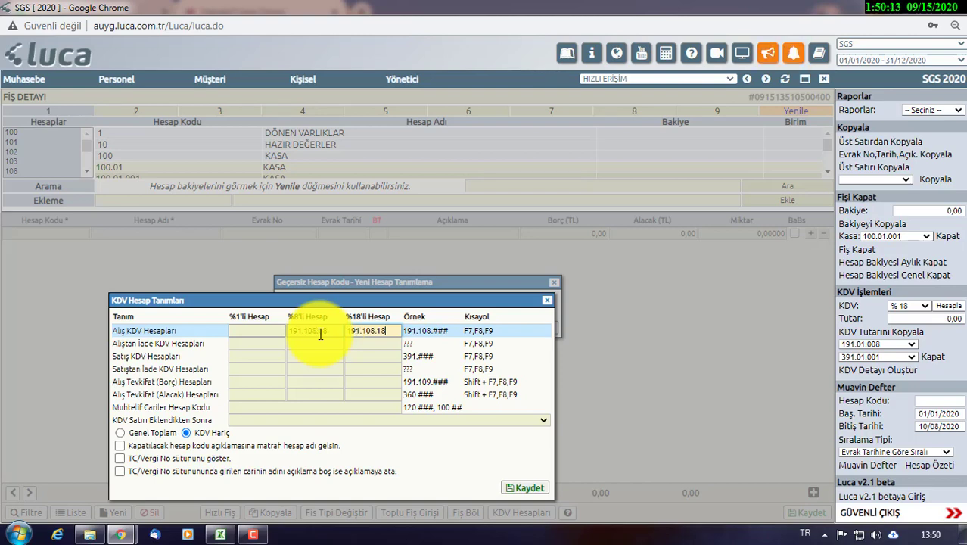
{"action": "left_click", "coordinate": [536, 490]}
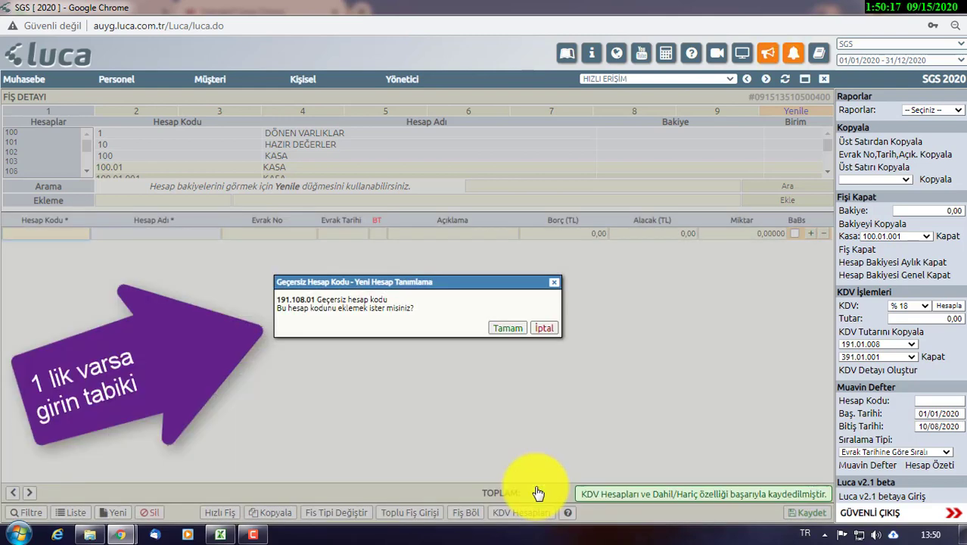
{"action": "left_click", "coordinate": [544, 328]}
Return to E-Arşiv Faturaları Sorgulama and set the fetched invoice's Matrah HK to 770.01.006 GENEL YÖNETİM GİDERLERİ
{"action": "left_click", "coordinate": [24, 79]}
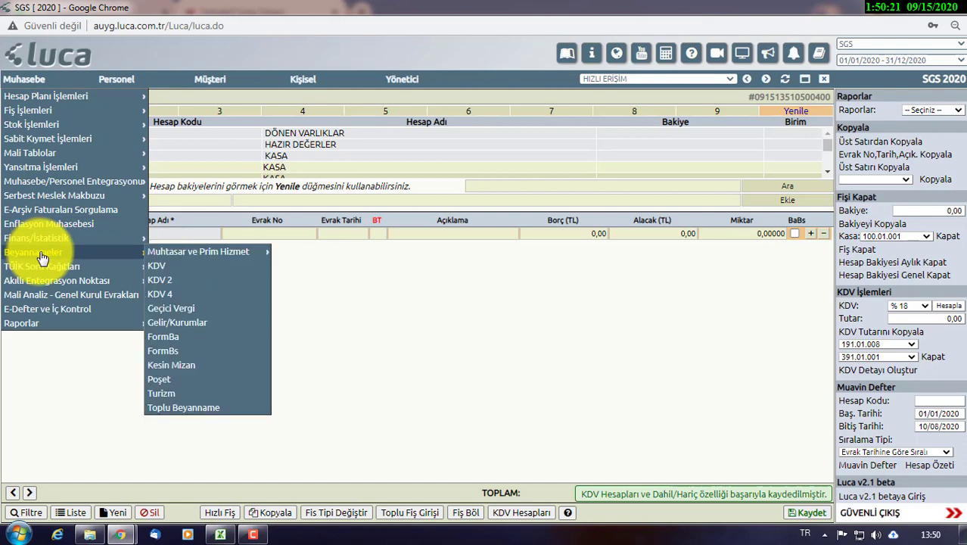
{"action": "left_click", "coordinate": [80, 210]}
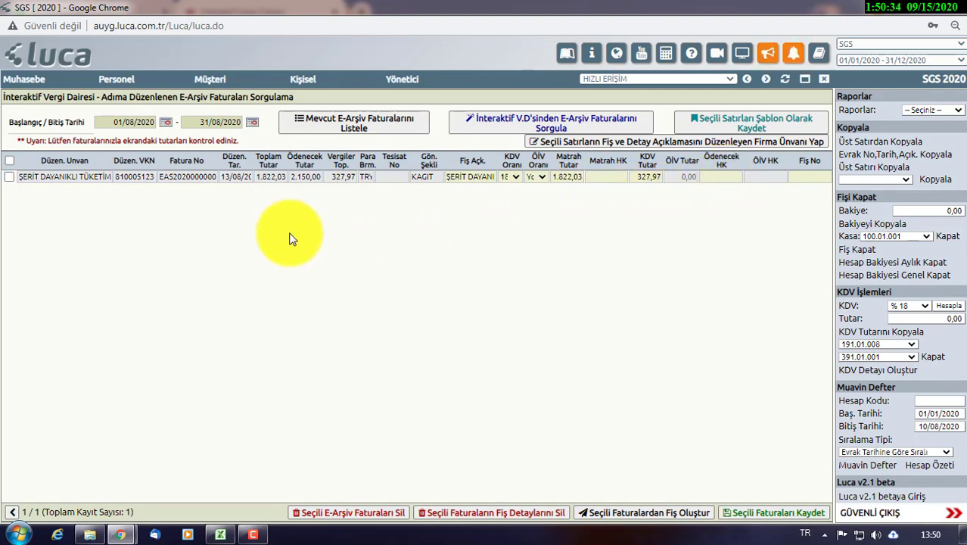
{"action": "left_click_drag", "start_coordinate": [71, 184], "coordinate": [209, 205]}
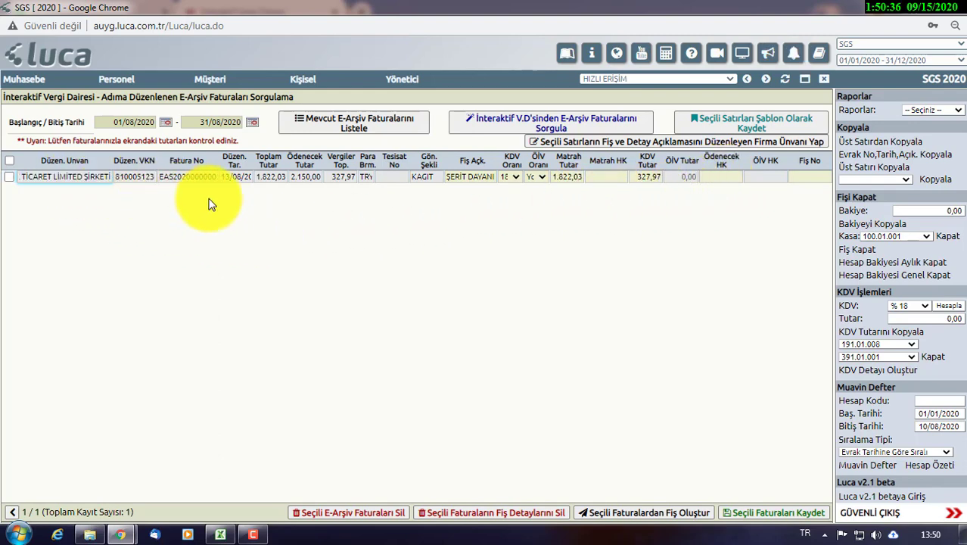
{"action": "left_click", "coordinate": [594, 178]}
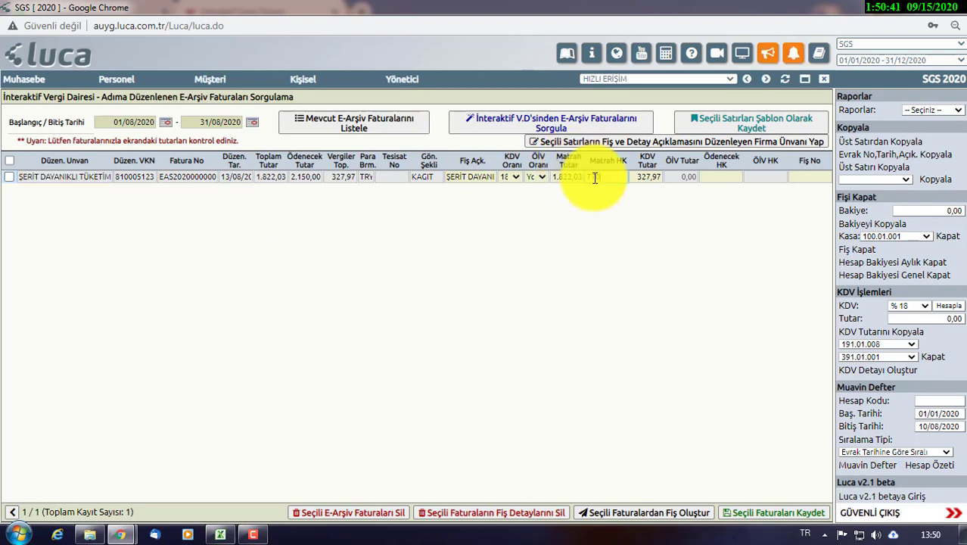
{"action": "type", "text": "7"}
{"action": "key", "text": "Down"}
{"action": "key", "text": "Down"}
{"action": "key", "text": "Down"}
{"action": "key", "text": "Down"}
{"action": "key", "text": "Down"}
{"action": "key", "text": "Down"}
{"action": "key", "text": "Down"}
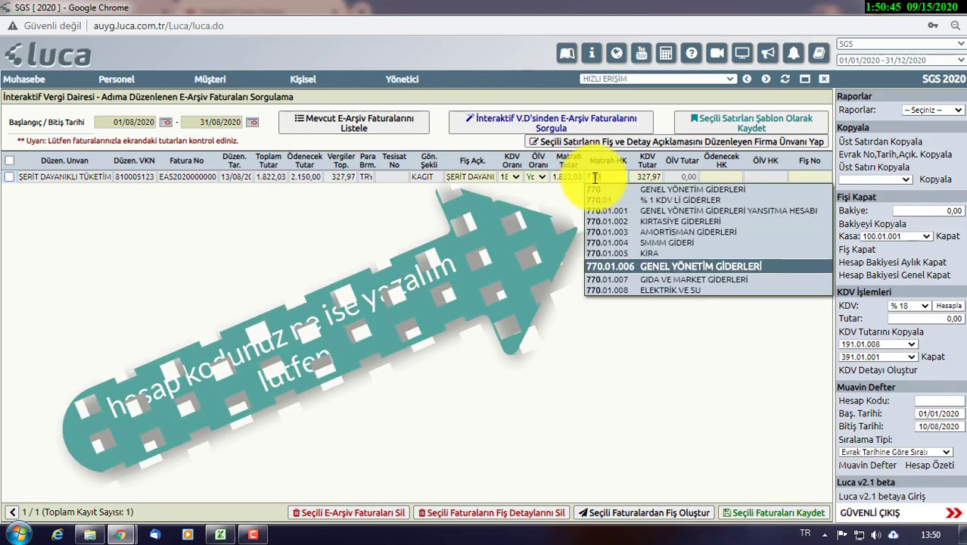
{"action": "key", "text": "Tab"}
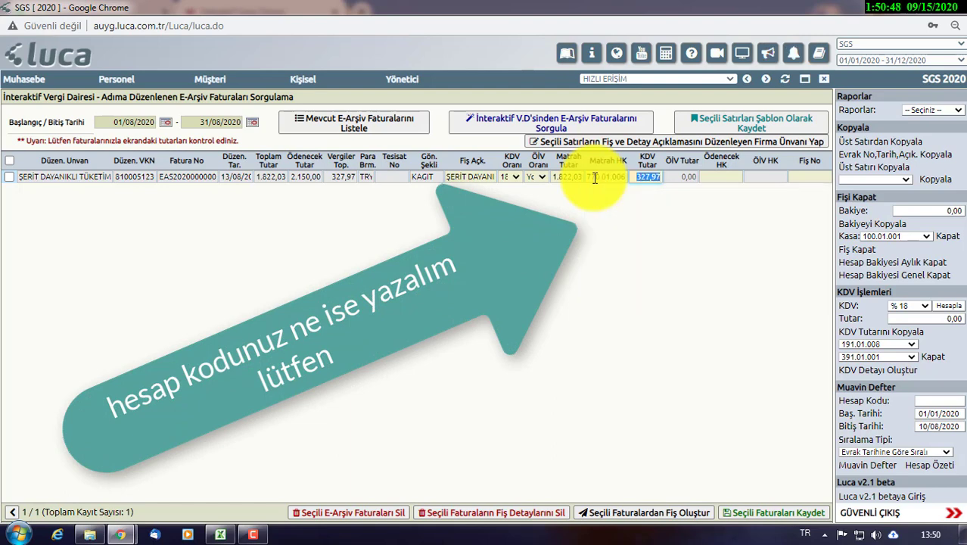
Set the invoice's Ödenecek HK to 100.01.001 and include the invoice in the selection
{"action": "left_click", "coordinate": [725, 178]}
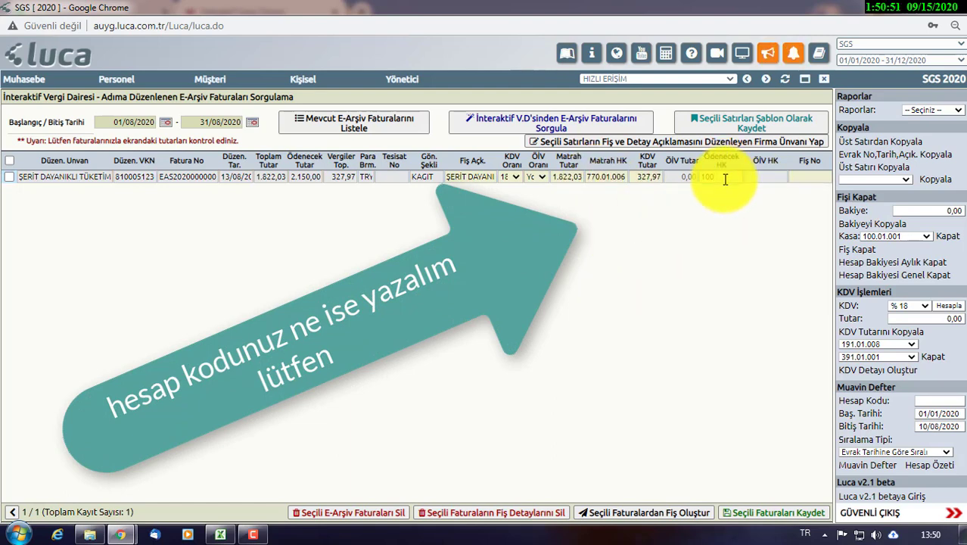
{"action": "type", "text": "100"}
{"action": "key", "text": "Down"}
{"action": "key", "text": "Return"}
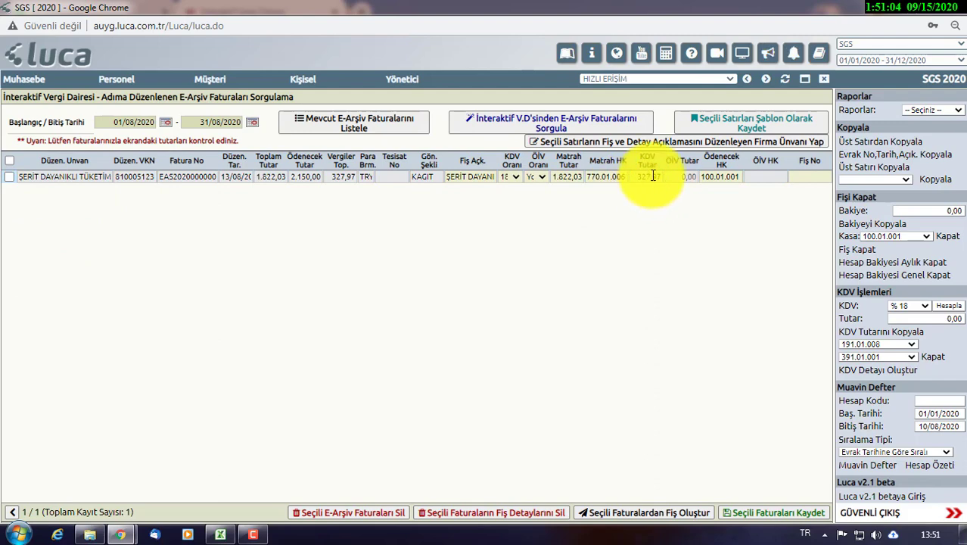
{"action": "left_click", "coordinate": [508, 174]}
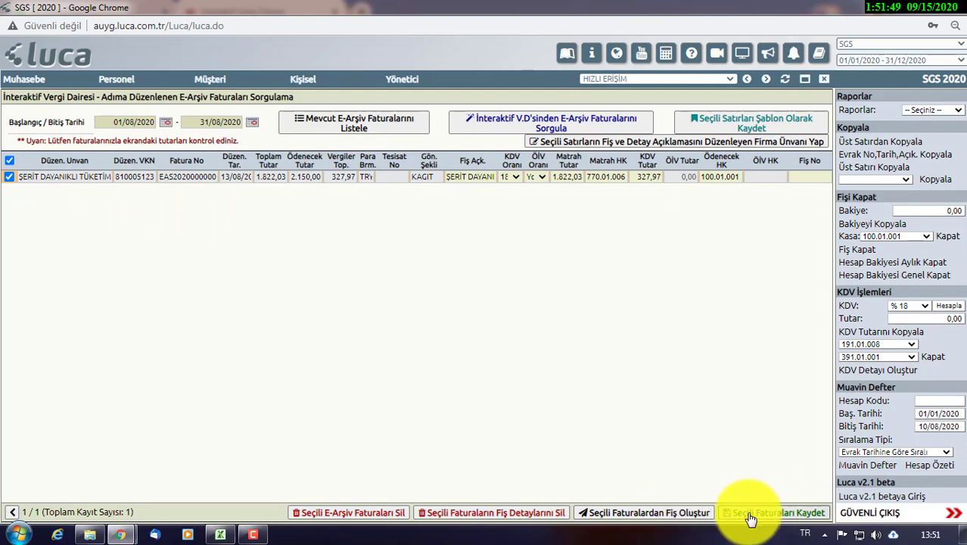
Create an accounting voucher from the selected invoice, dated 20/08/2020 with the description "20 AĞUSTOS GİDERLERİ"
{"action": "left_click", "coordinate": [646, 514]}
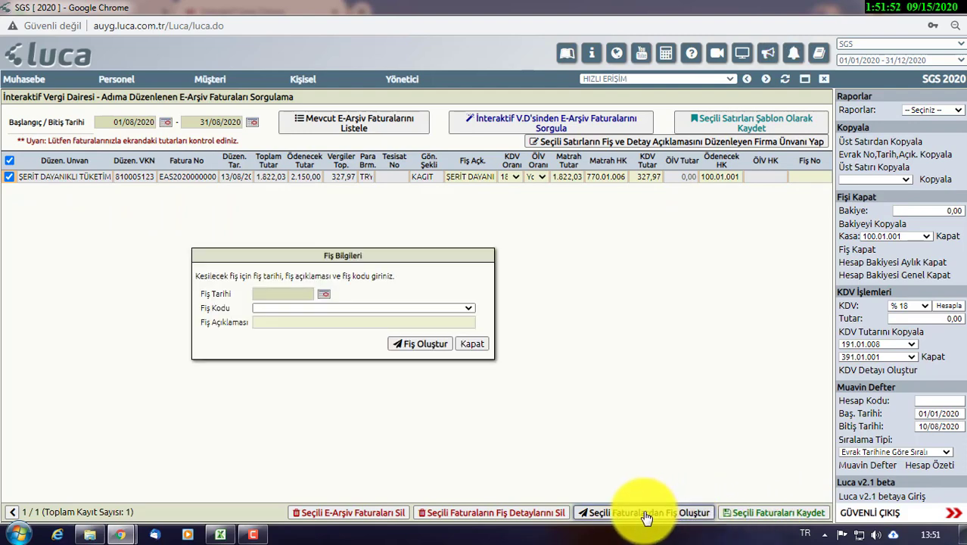
{"action": "left_click", "coordinate": [272, 295]}
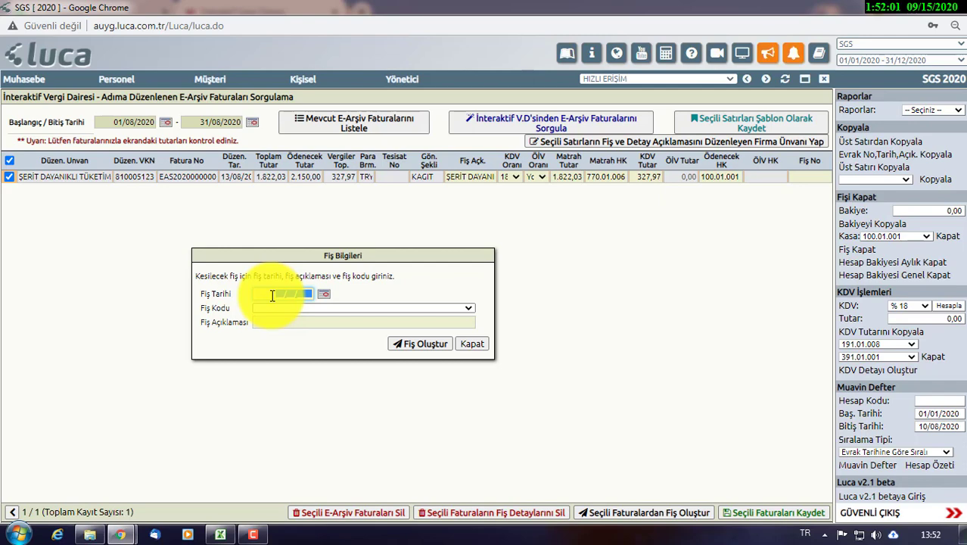
{"action": "left_click", "coordinate": [272, 295]}
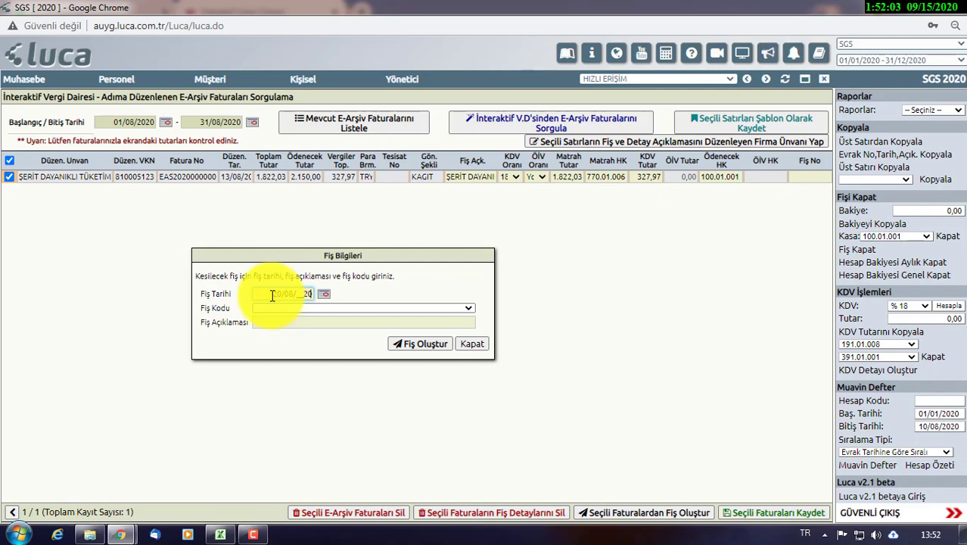
{"action": "left_click", "coordinate": [266, 323]}
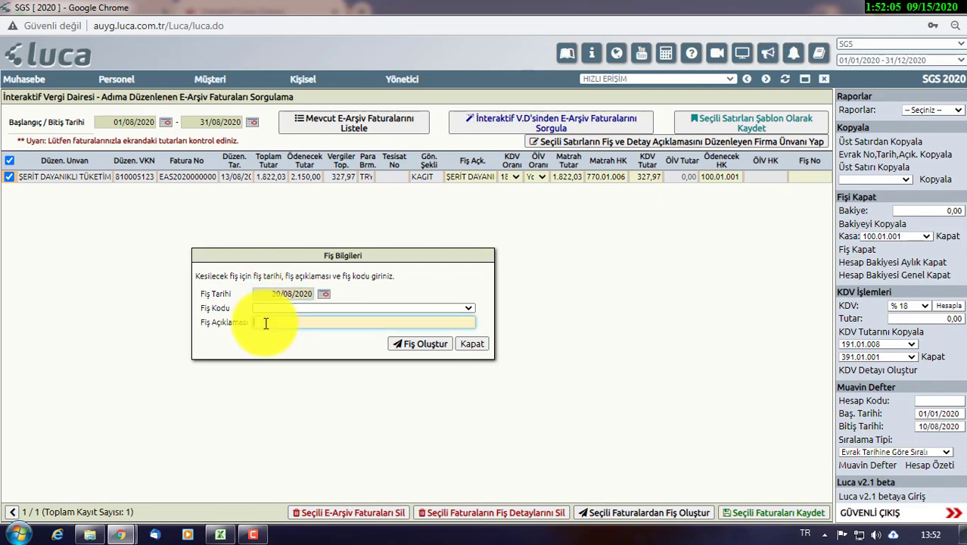
{"action": "type", "text": "20 AĞUSTOS GİDERLERİ"}
{"action": "left_click", "coordinate": [422, 346]}
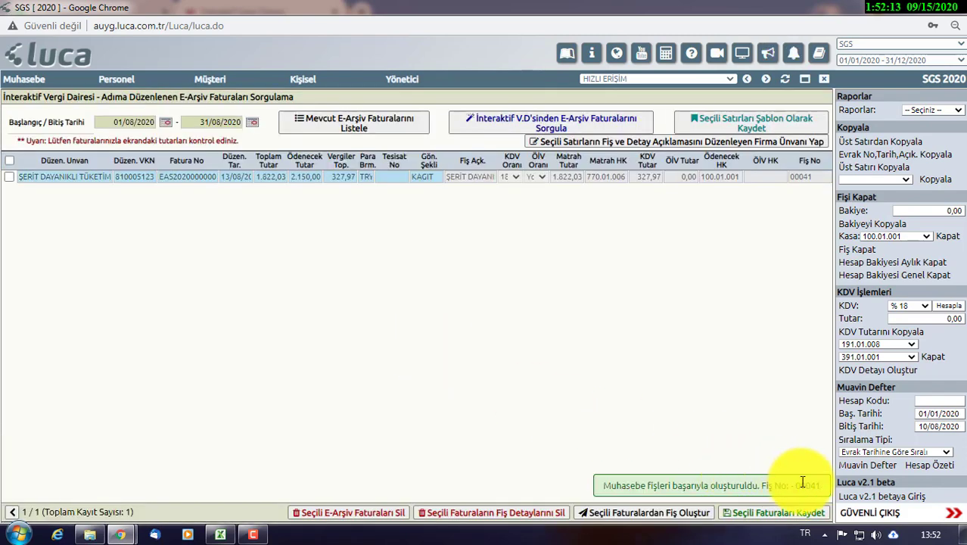
Save the invoice row's account settings as a template and check its Matrah HK and Ödenecek HK codes
{"action": "left_click_drag", "start_coordinate": [805, 487], "coordinate": [594, 486]}
{"action": "left_click", "coordinate": [741, 124]}
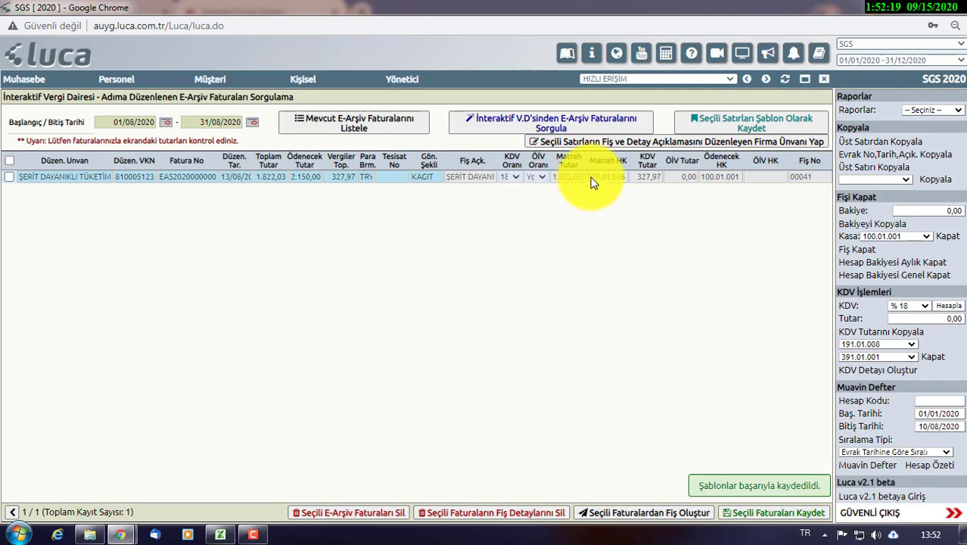
{"action": "left_click_drag", "start_coordinate": [593, 178], "coordinate": [709, 198]}
{"action": "left_click", "coordinate": [718, 176]}
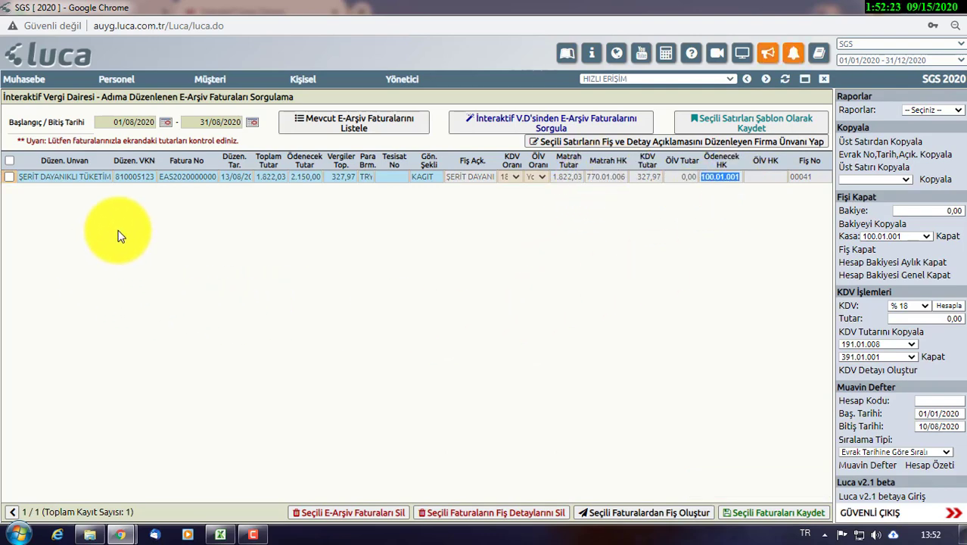
{"action": "left_click", "coordinate": [62, 181]}
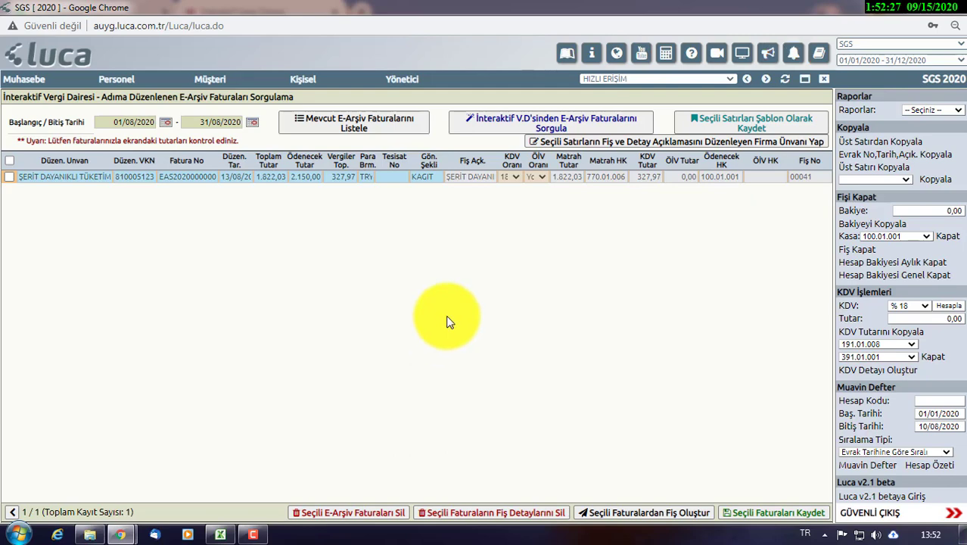
Switch to the company TUGBA 58 and review its August 2020 e-archive invoices and their account codes
{"action": "left_click", "coordinate": [23, 79]}
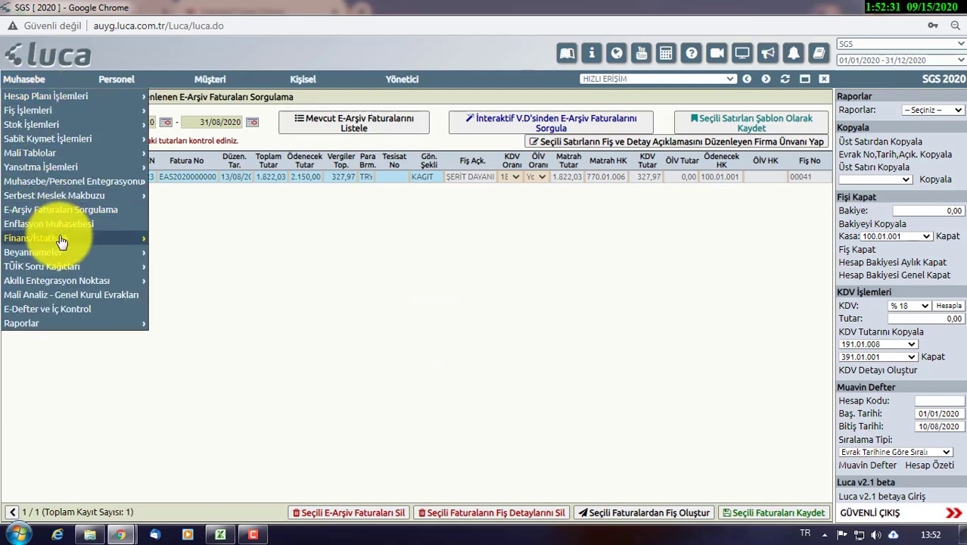
{"action": "mouse_move", "coordinate": [63, 261]}
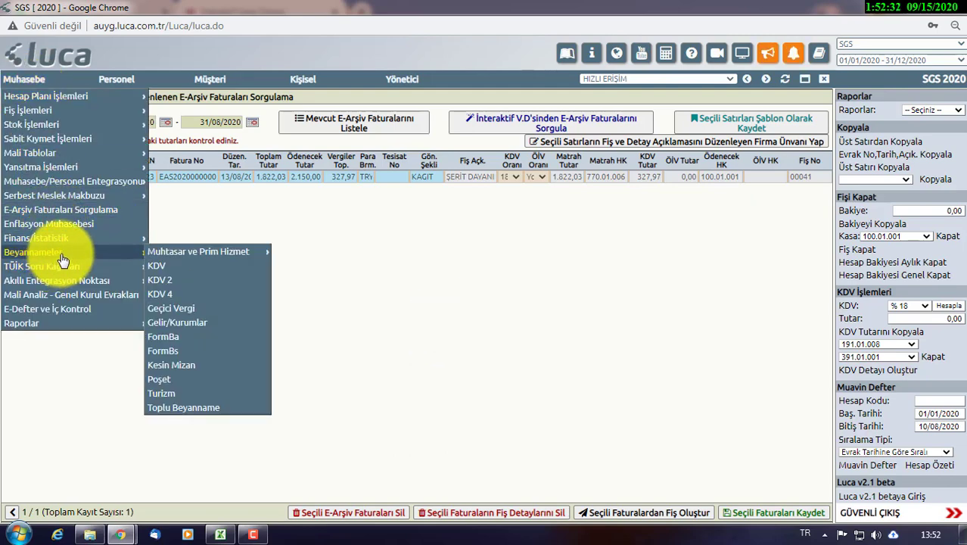
{"action": "left_click", "coordinate": [852, 43]}
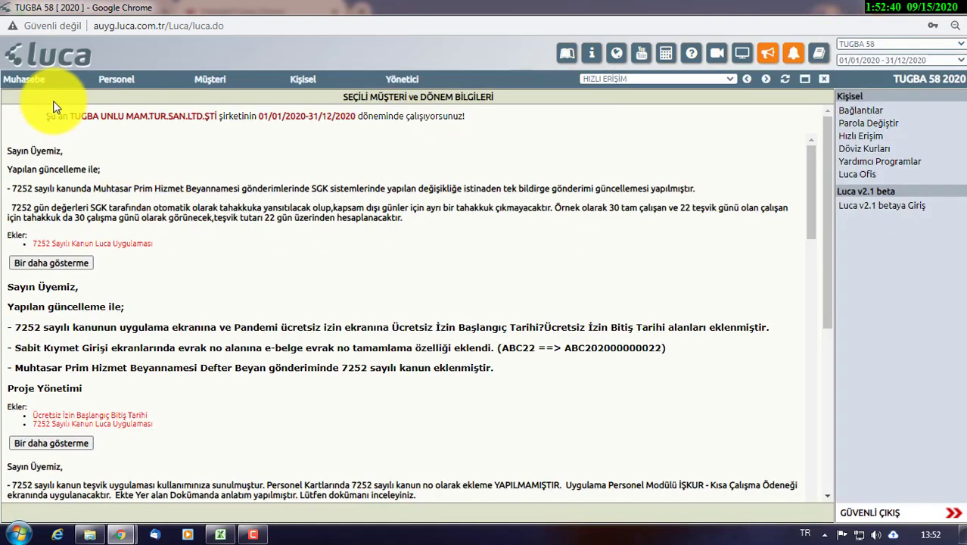
{"action": "left_click", "coordinate": [24, 79]}
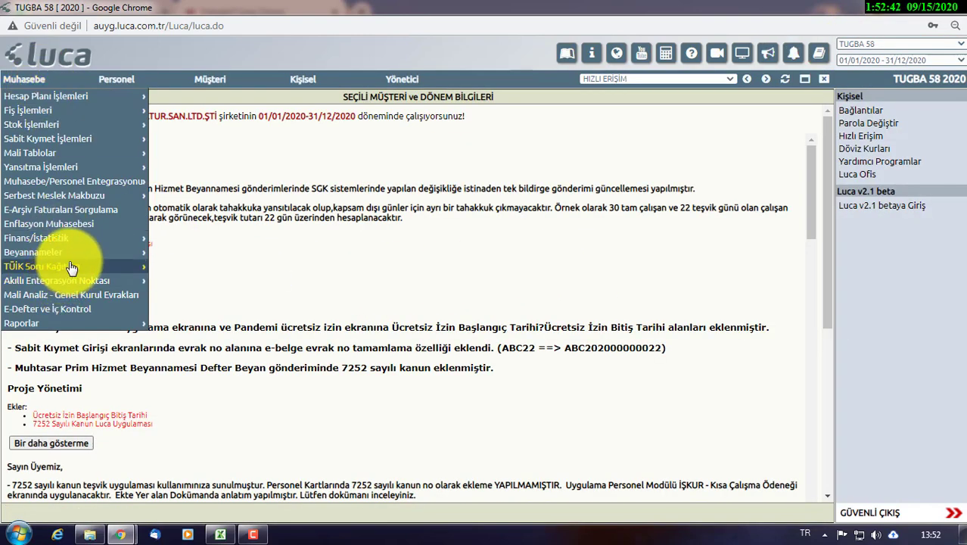
{"action": "left_click", "coordinate": [87, 216]}
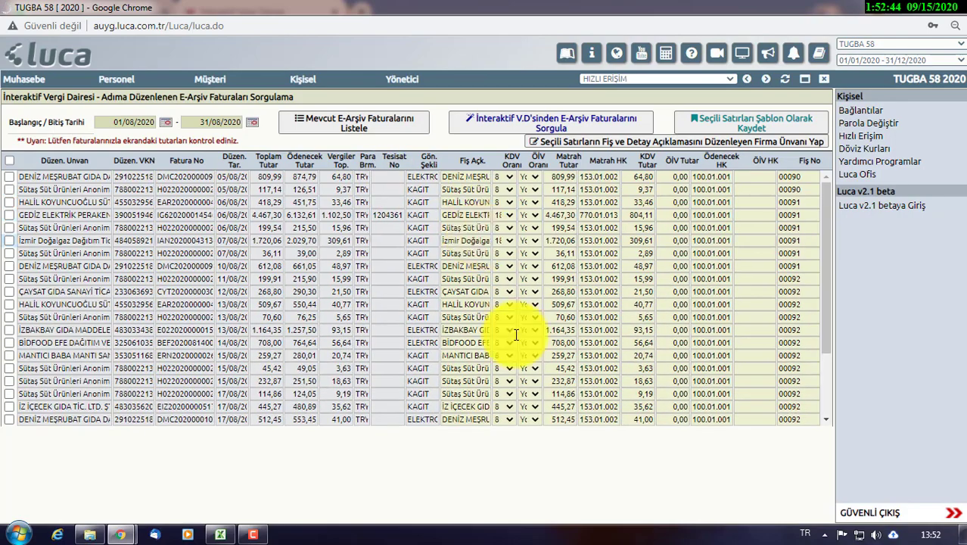
{"action": "scroll", "coordinate": [521, 348], "scroll_direction": "down", "scroll_amount": 3}
{"action": "scroll", "coordinate": [519, 350], "scroll_direction": "up", "scroll_amount": 3}
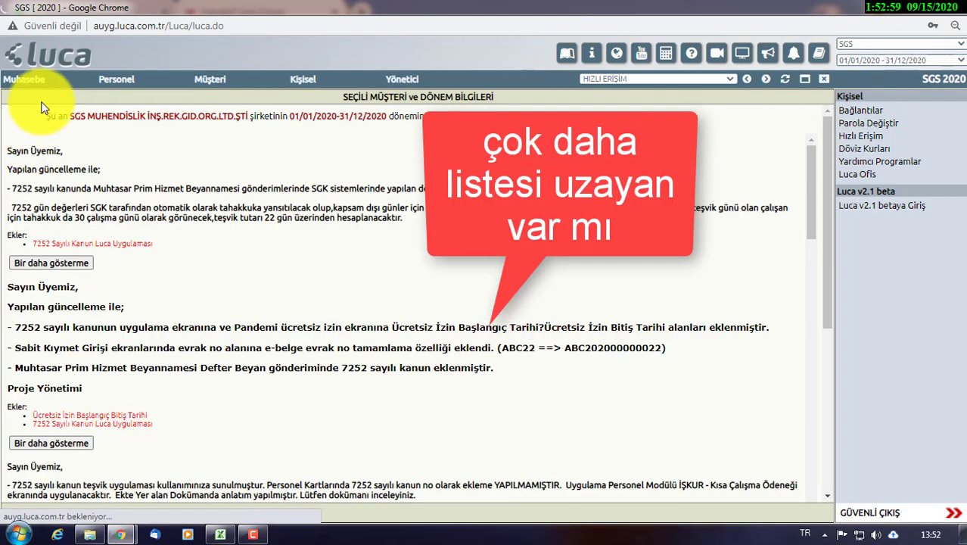
List the accounting vouchers of the SGS company
{"action": "left_click", "coordinate": [23, 78]}
{"action": "mouse_move", "coordinate": [30, 110]}
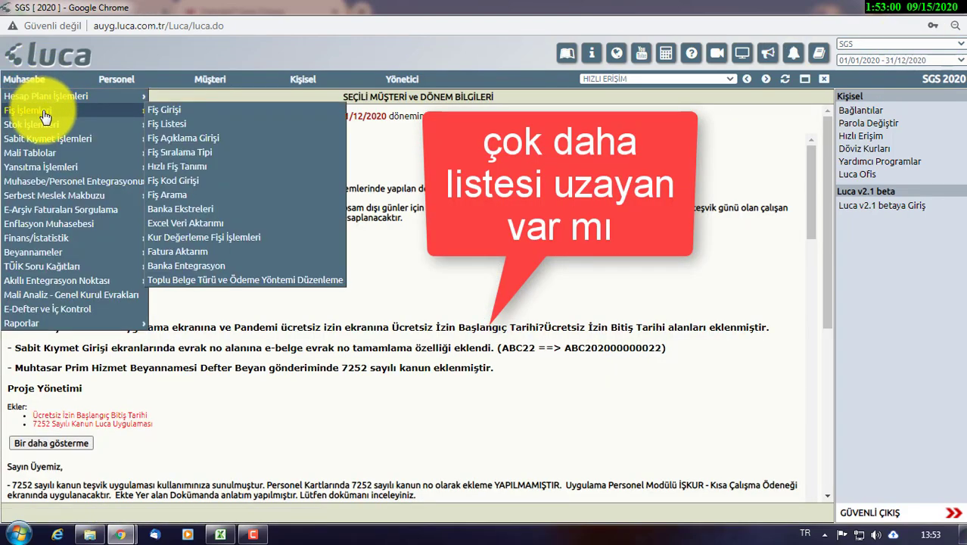
{"action": "left_click", "coordinate": [167, 124]}
{"action": "left_click", "coordinate": [806, 512]}
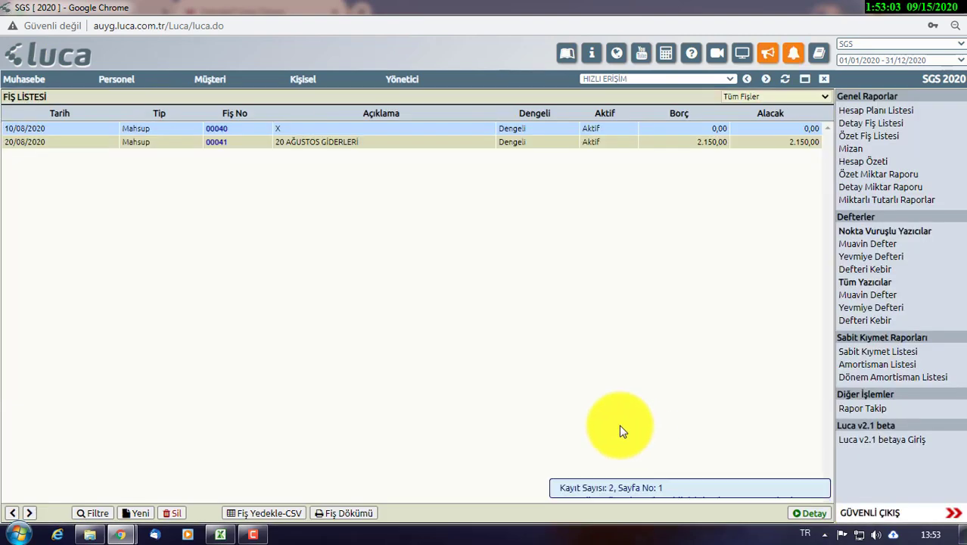
Try to delete the 10/08/2020 voucher described "X" and open the details of the "20 AĞUSTOS GİDERLERİ" voucher
{"action": "left_click", "coordinate": [356, 130]}
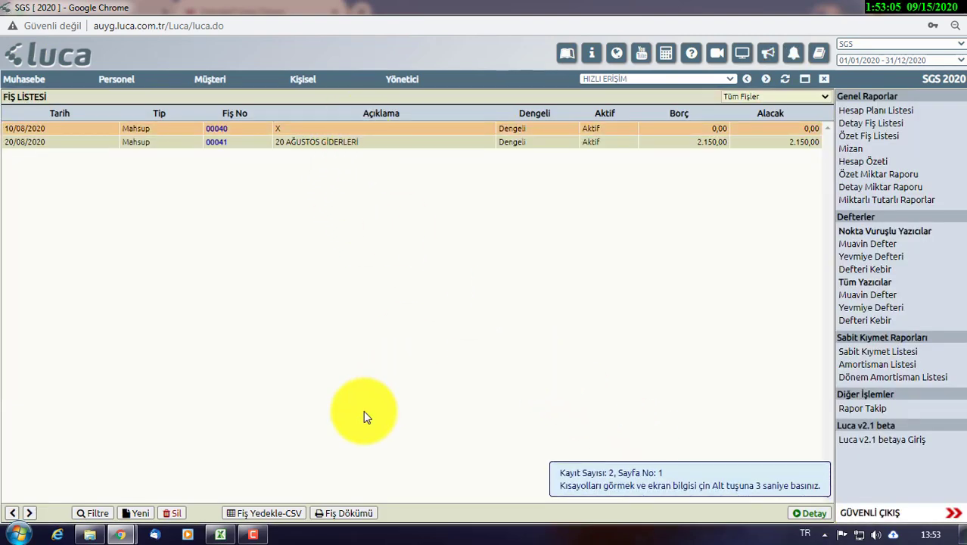
{"action": "left_click", "coordinate": [173, 512]}
{"action": "key", "text": "Escape"}
{"action": "double_click", "coordinate": [394, 142]}
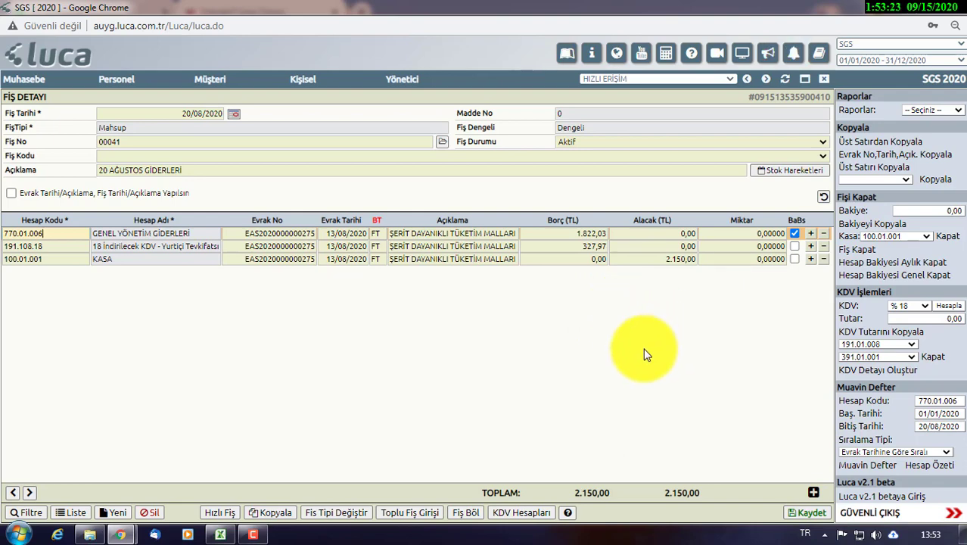
Switch to the İşletme Defteri client whose company code ends in 83 and open its e-archive invoice query
{"action": "left_click", "coordinate": [876, 43]}
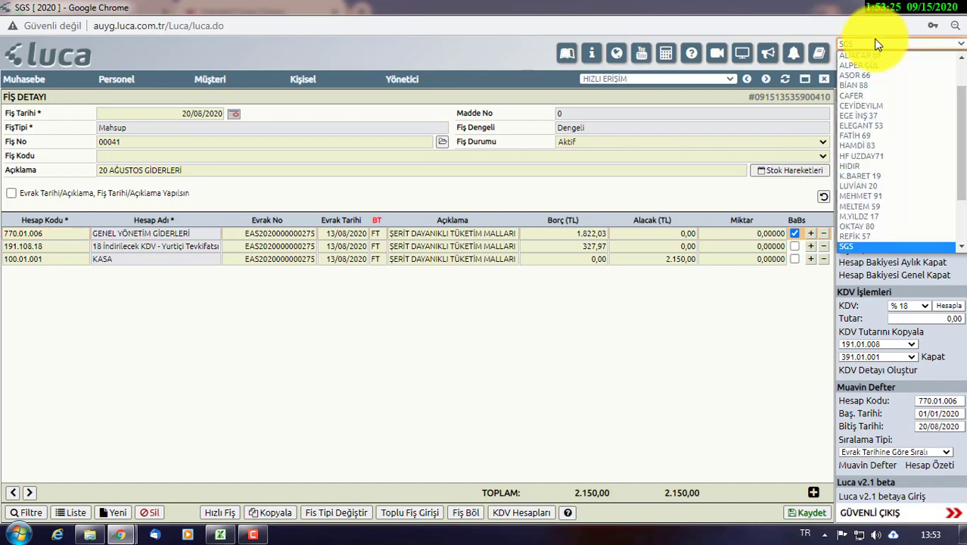
{"action": "key", "text": "h"}
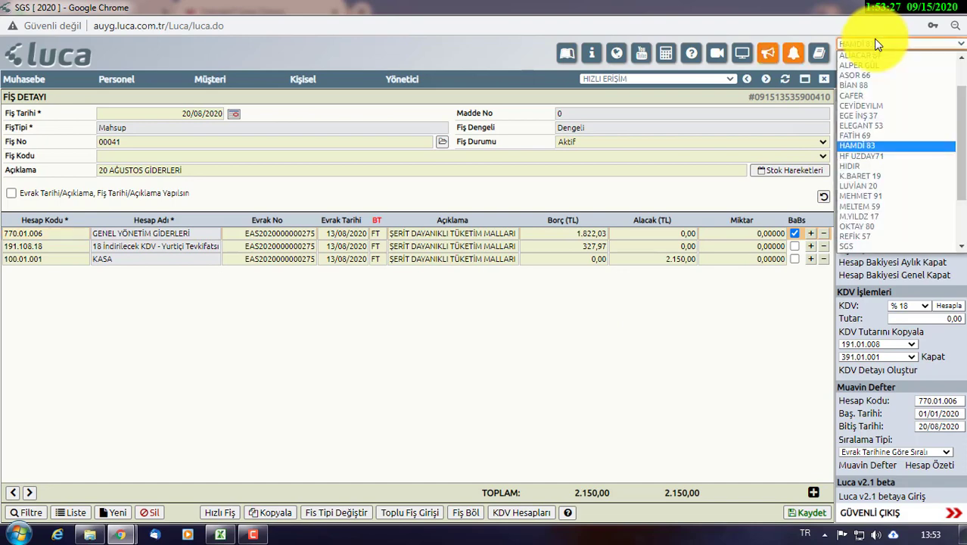
{"action": "key", "text": "Return"}
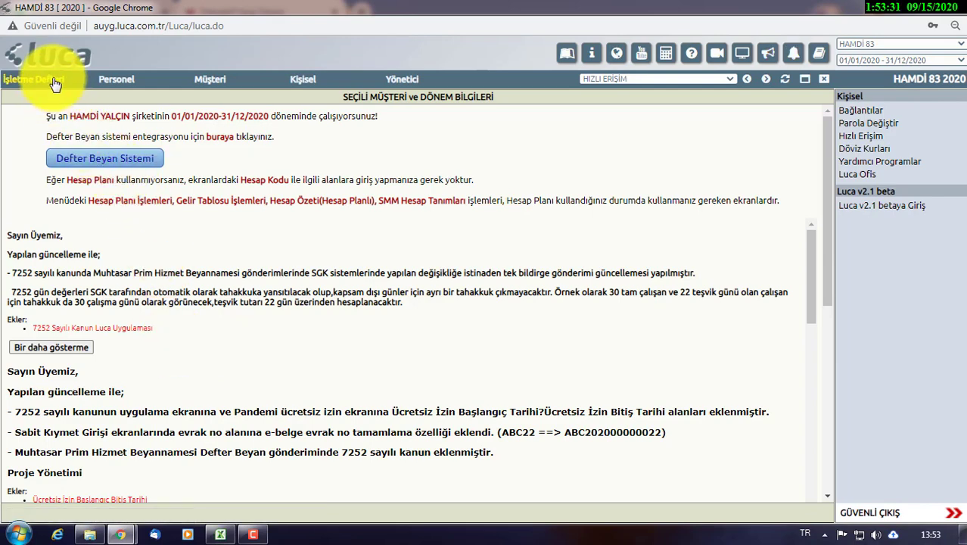
{"action": "left_click", "coordinate": [52, 81]}
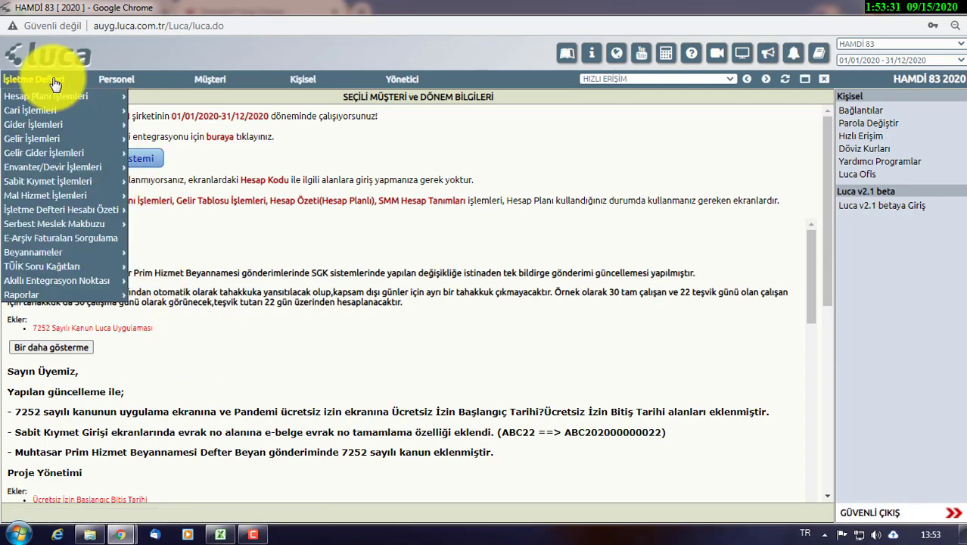
{"action": "left_click", "coordinate": [54, 241]}
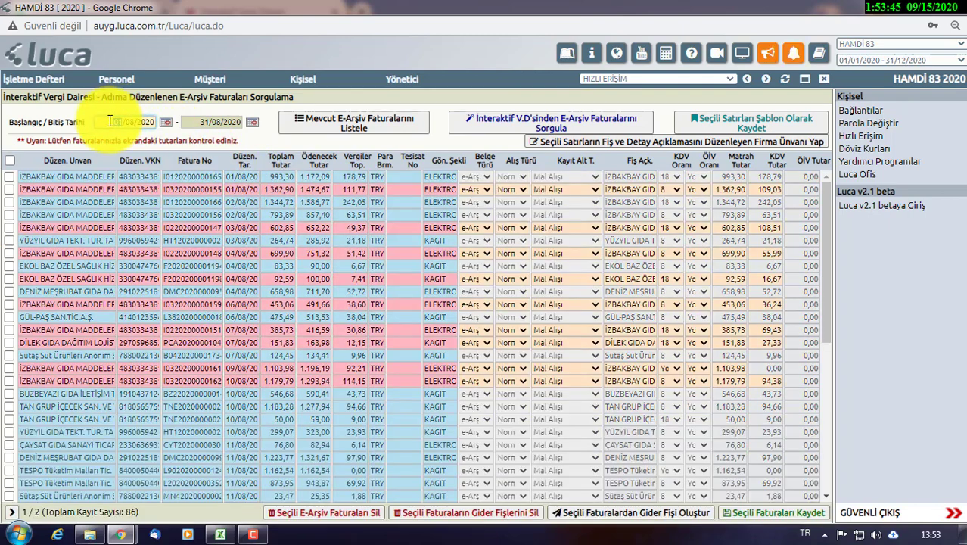
{"action": "left_click", "coordinate": [111, 121]}
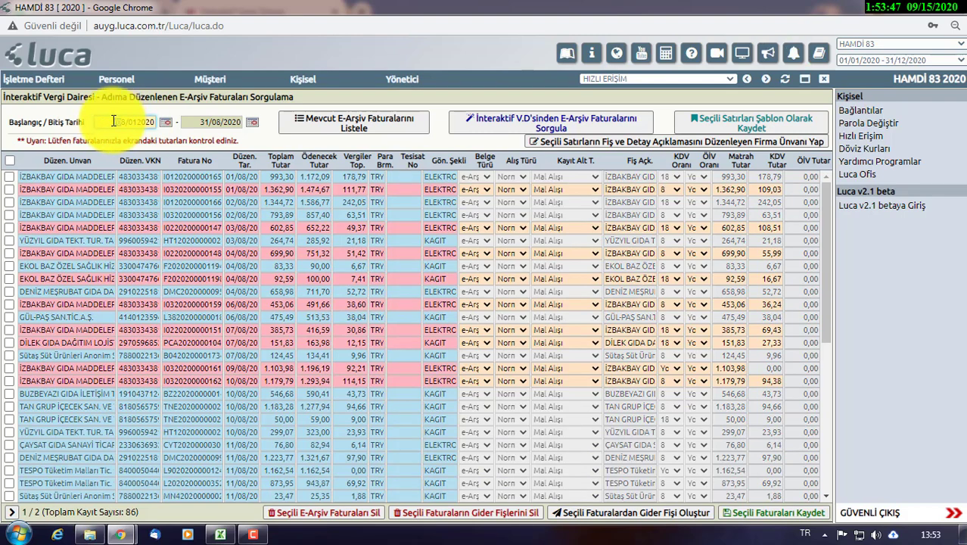
{"action": "type", "text": "01"}
{"action": "left_click", "coordinate": [206, 122]}
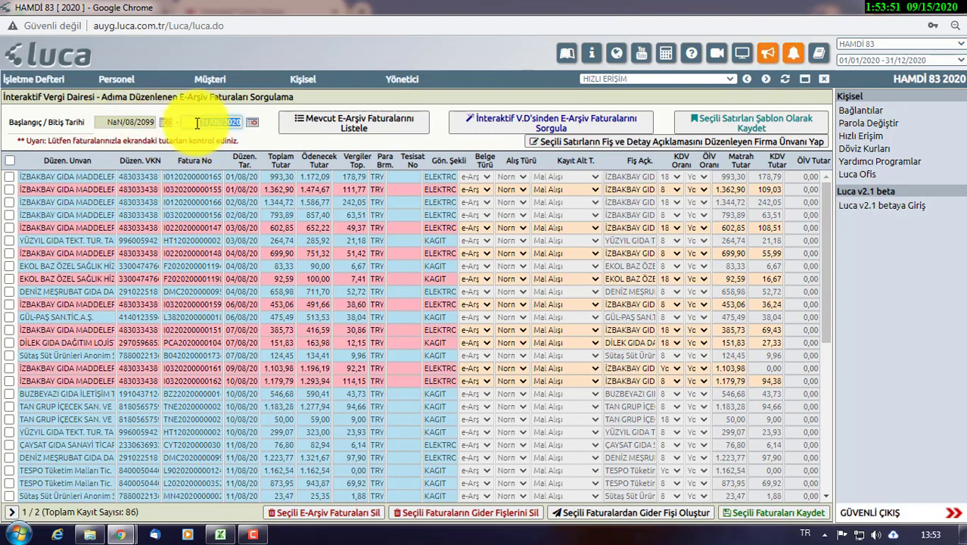
Set the query's date range to 01/08/2020–10/08/2020 and list the existing e-archive invoices
{"action": "left_click", "coordinate": [105, 121]}
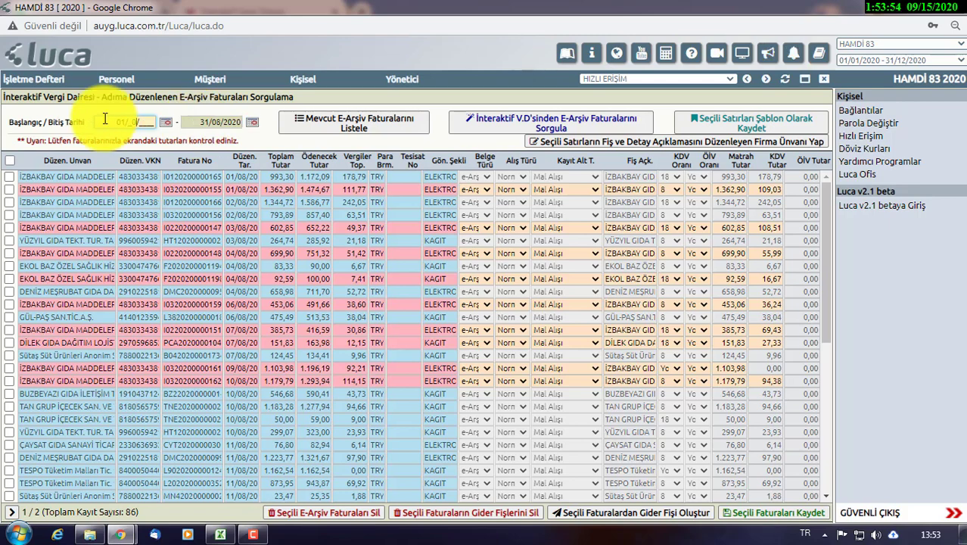
{"action": "type", "text": "01/08/2020"}
{"action": "key", "text": "Tab"}
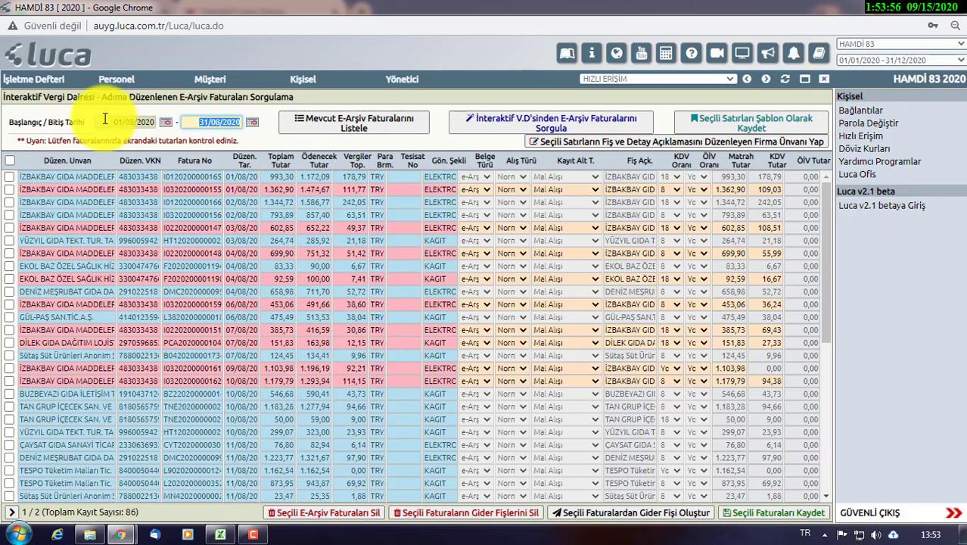
{"action": "type", "text": "1008"}
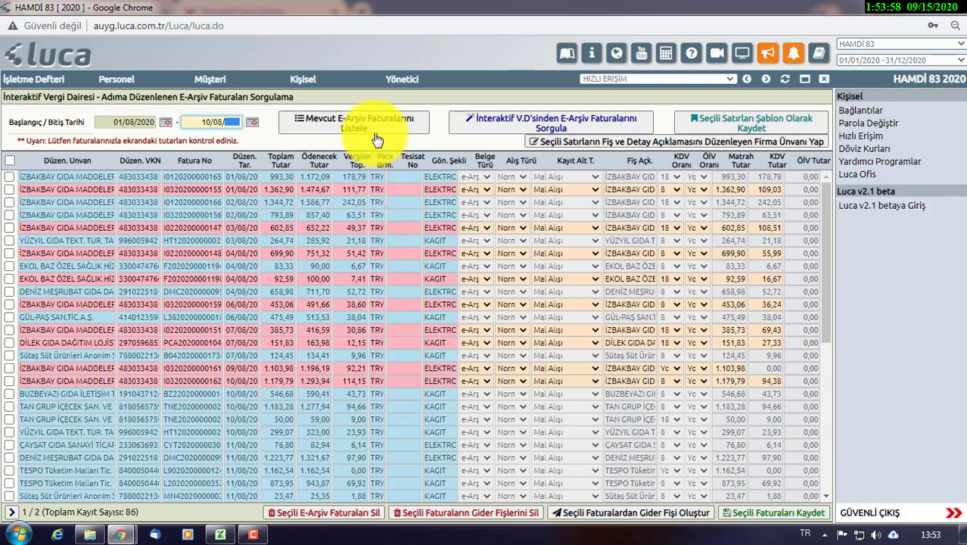
{"action": "left_click", "coordinate": [371, 125]}
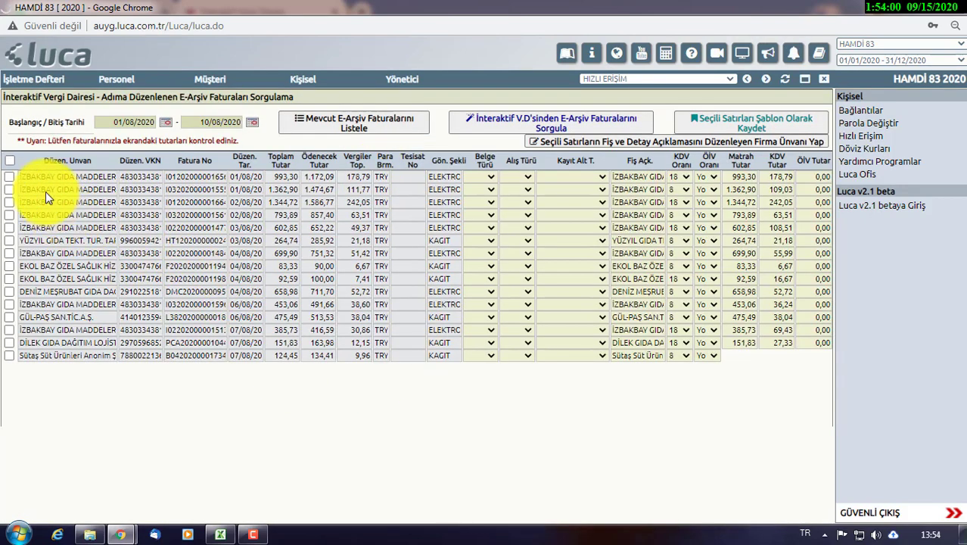
Try to create expense vouchers from all the listed invoices and clear the selection
{"action": "left_click", "coordinate": [10, 161]}
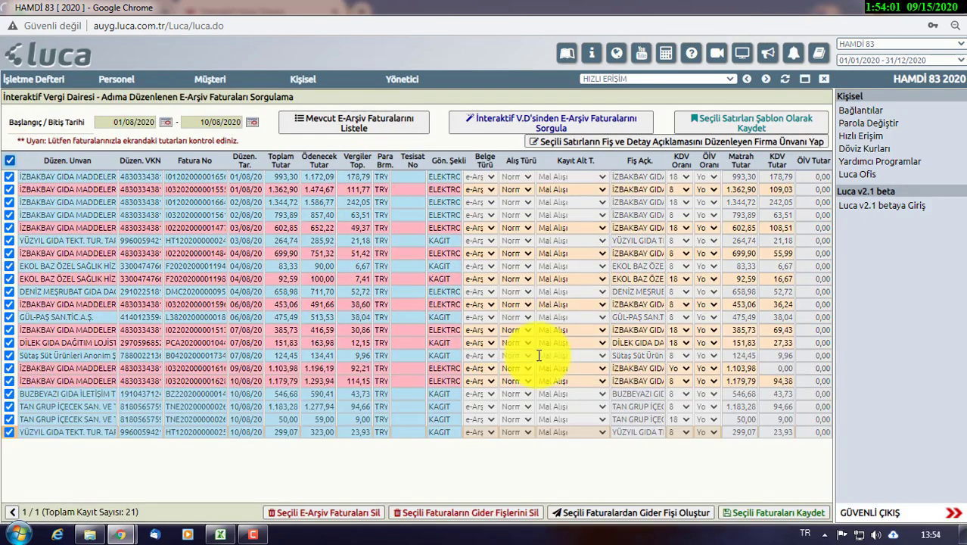
{"action": "left_click", "coordinate": [635, 514]}
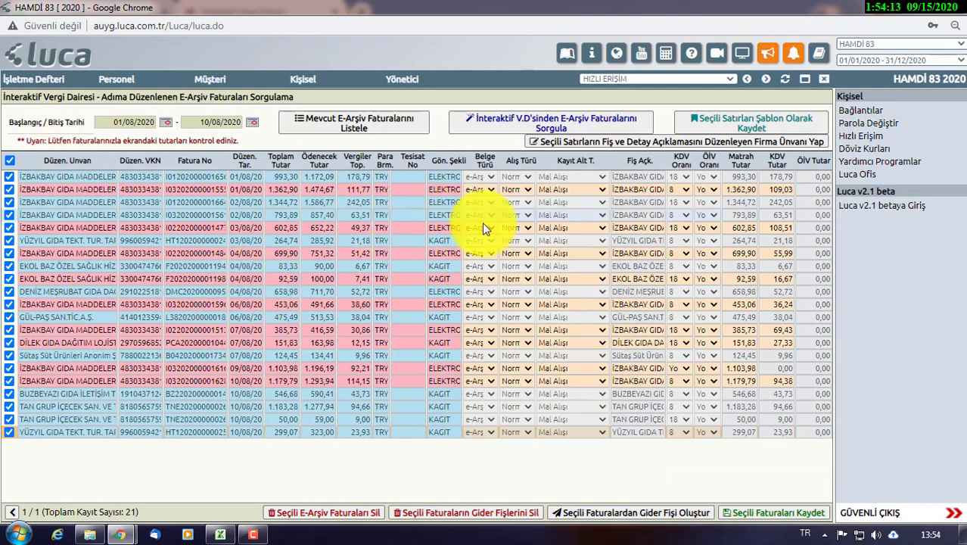
{"action": "left_click_drag", "start_coordinate": [33, 189], "coordinate": [341, 194]}
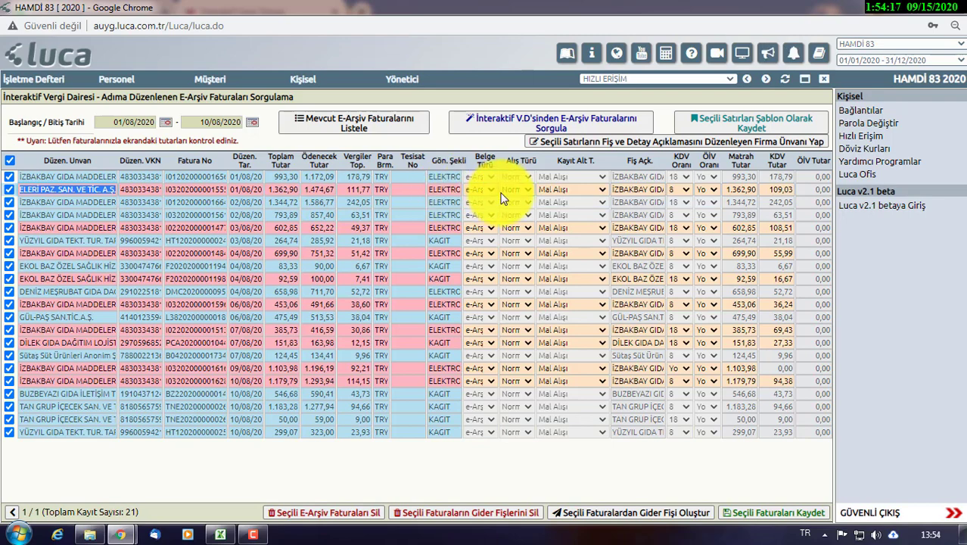
{"action": "left_click", "coordinate": [10, 160]}
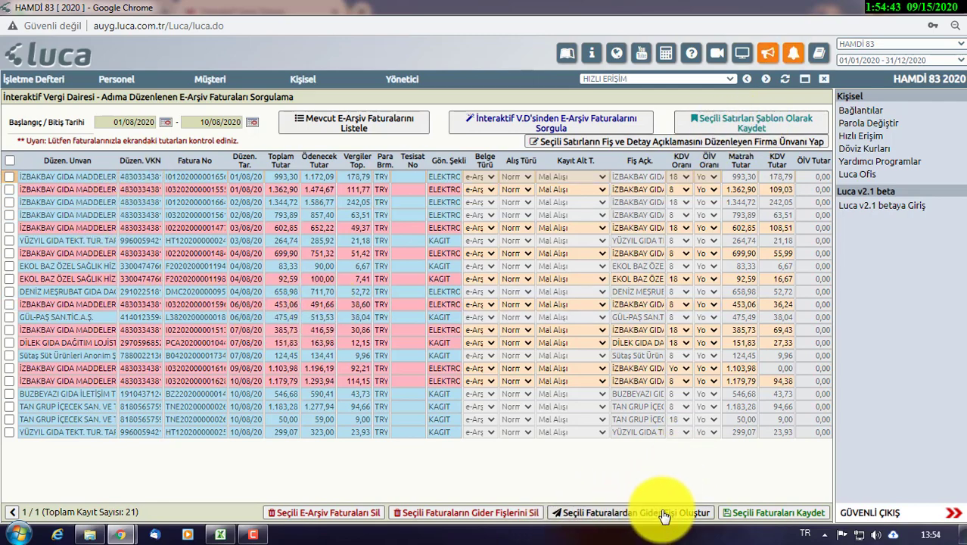
List the client's expense vouchers dated 01/08/2020–31/08/2020 and look through them
{"action": "left_click", "coordinate": [34, 78]}
{"action": "mouse_move", "coordinate": [64, 125]}
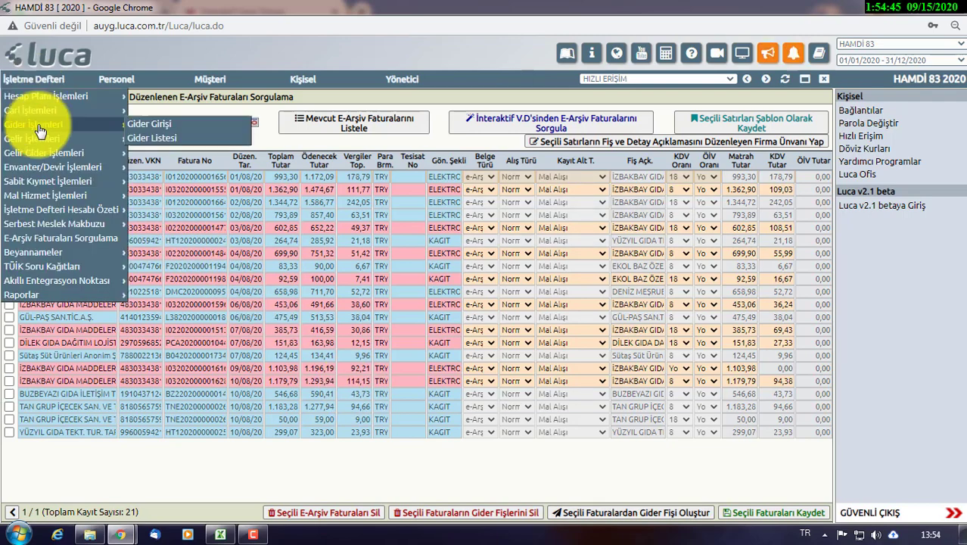
{"action": "left_click", "coordinate": [151, 138]}
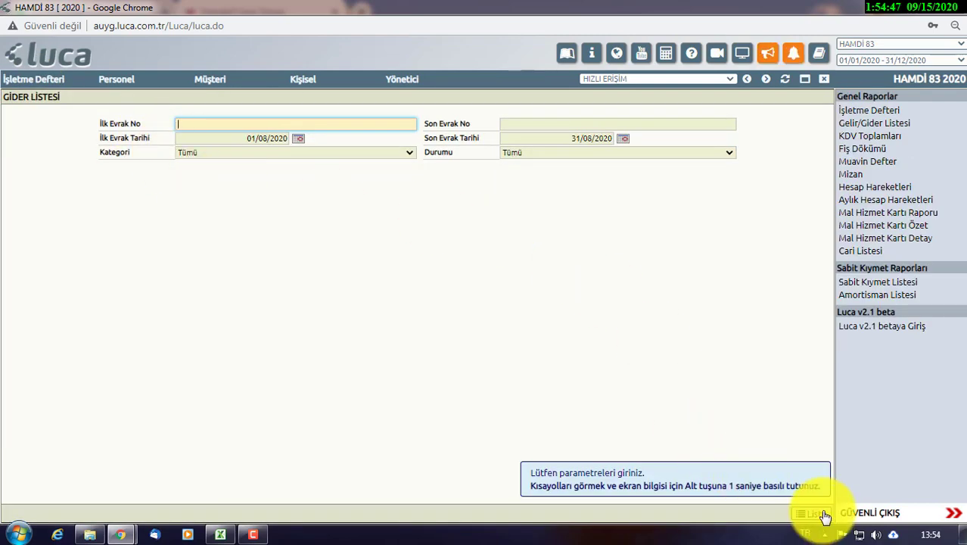
{"action": "left_click", "coordinate": [825, 516]}
{"action": "scroll", "coordinate": [331, 312], "scroll_direction": "down", "scroll_amount": 10}
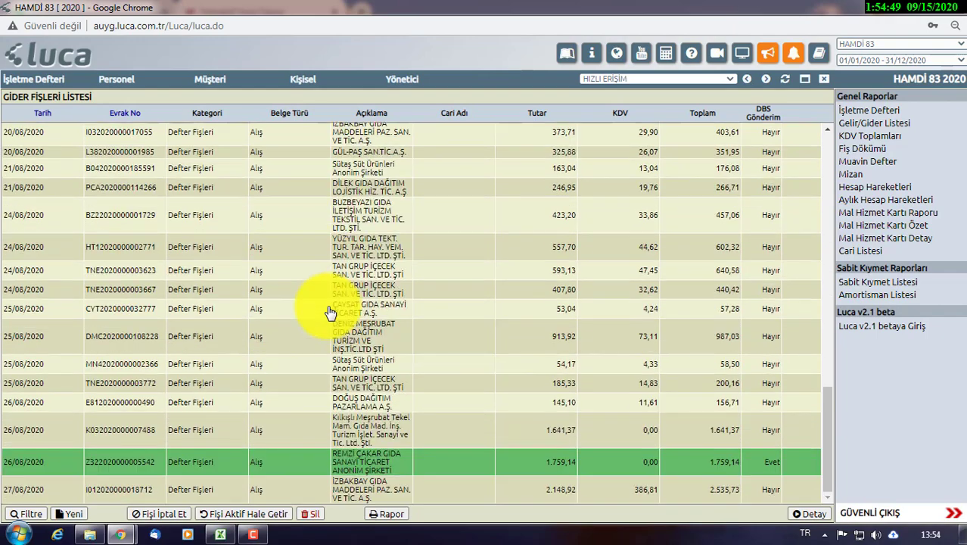
{"action": "scroll", "coordinate": [330, 312], "scroll_direction": "up", "scroll_amount": 10}
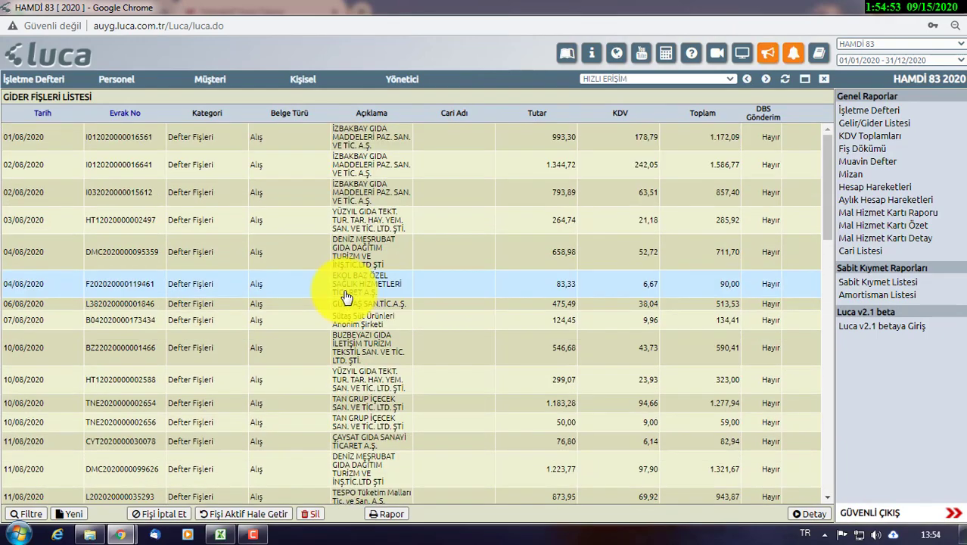